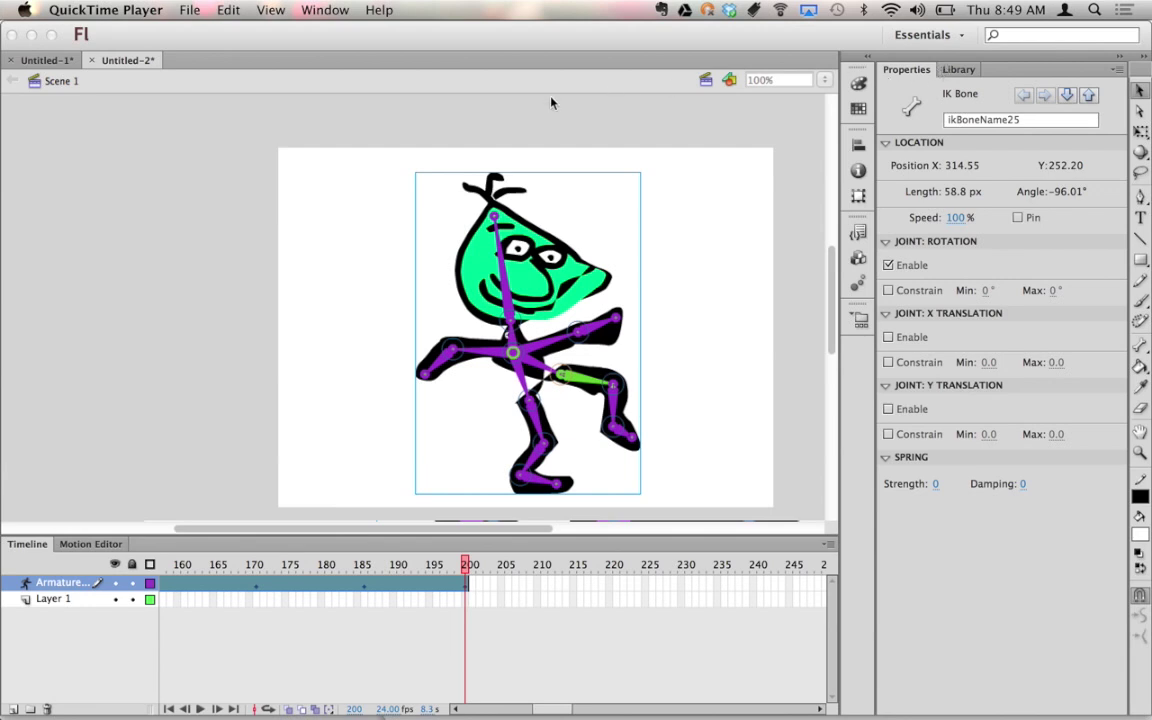
- Test-play the rigged character scene as an SWF via Control > Test Scene, then close the preview
{"action": "left_click", "coordinate": [290, 40]}
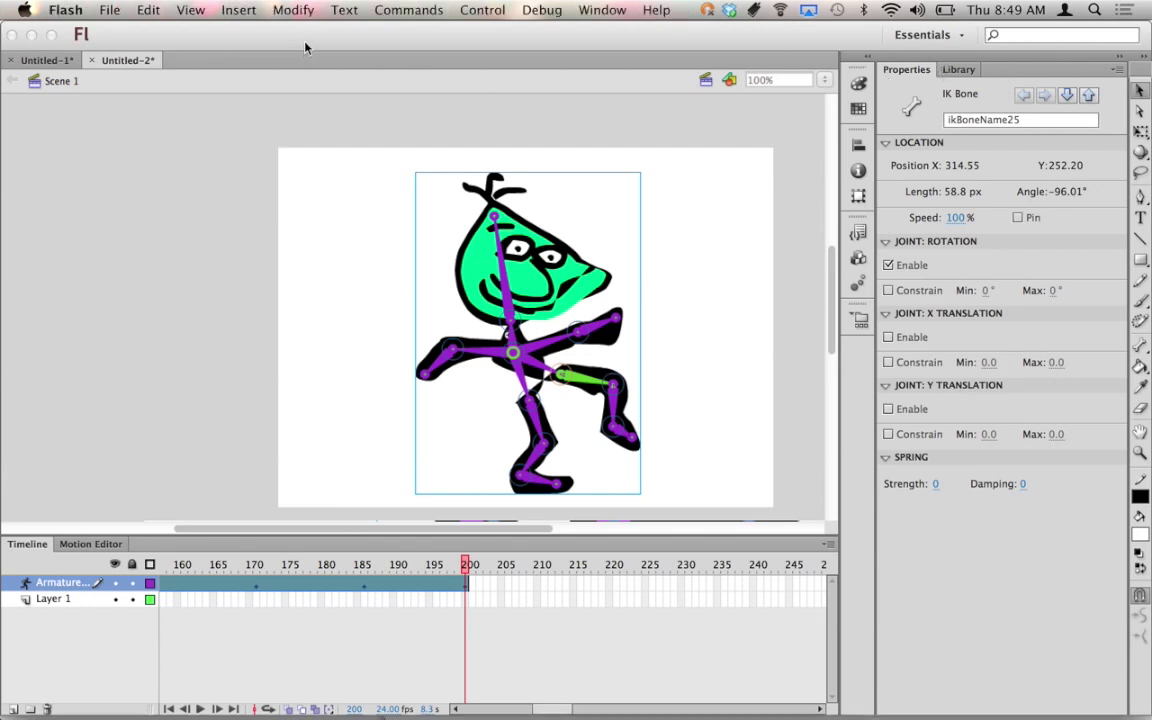
{"action": "left_click", "coordinate": [545, 10]}
{"action": "mouse_move", "coordinate": [478, 9]}
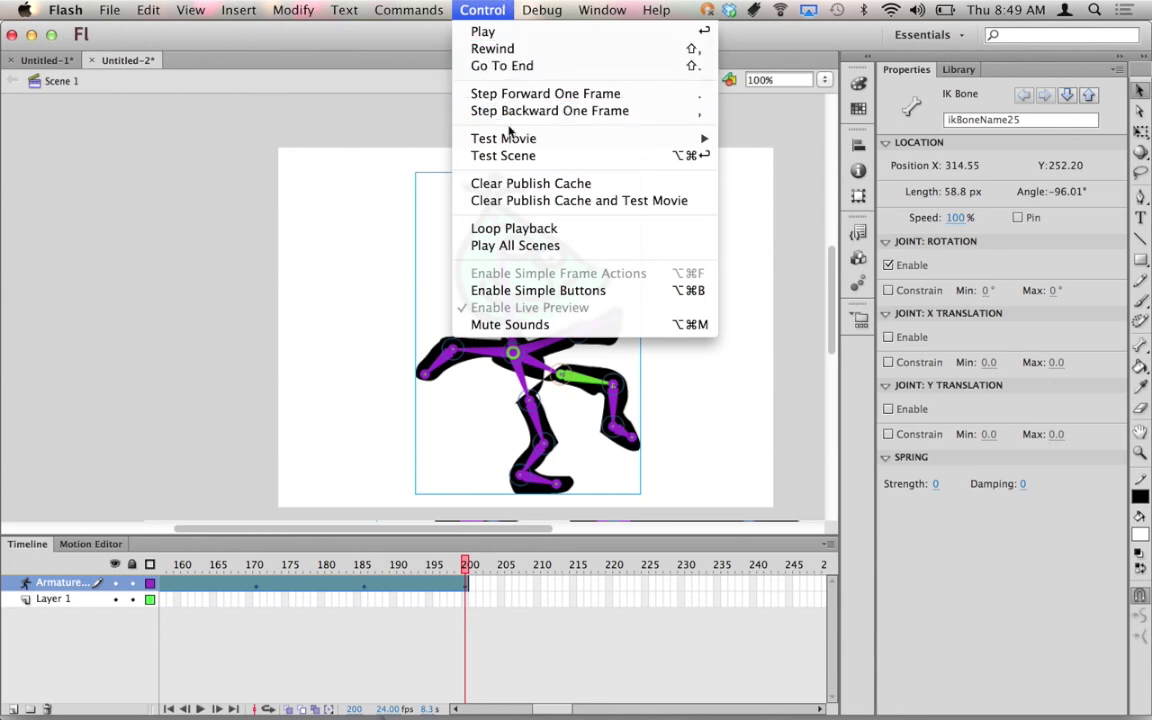
{"action": "left_click", "coordinate": [503, 156]}
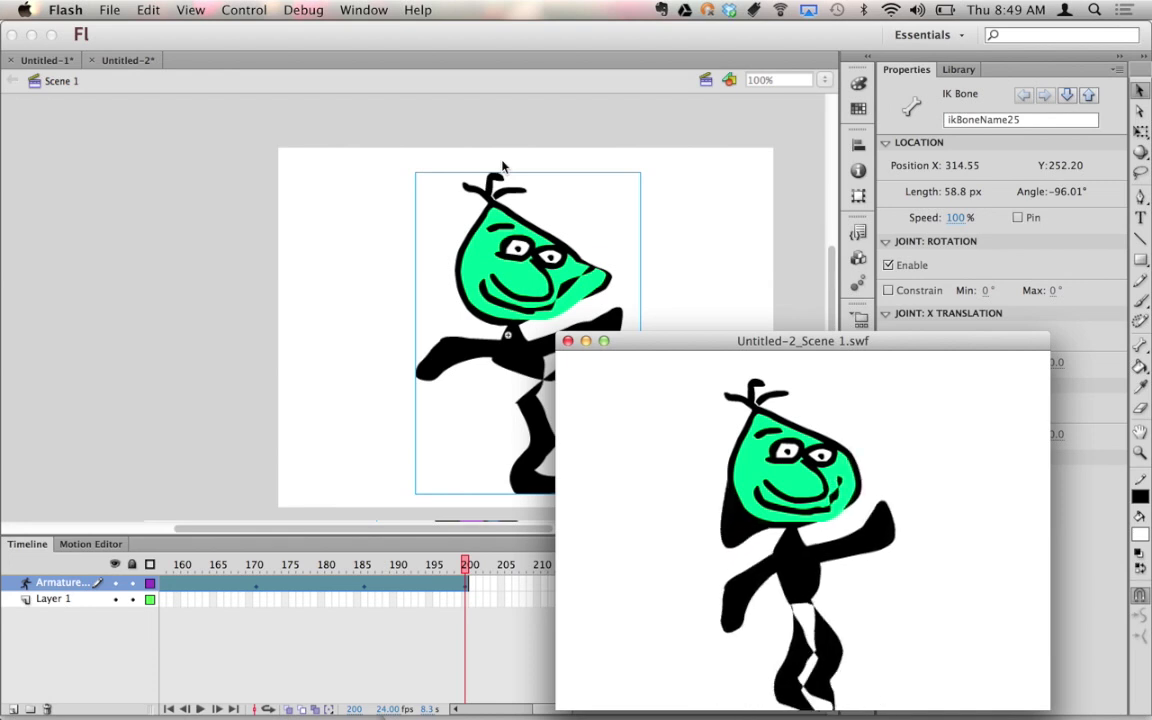
{"action": "left_click", "coordinate": [567, 341]}
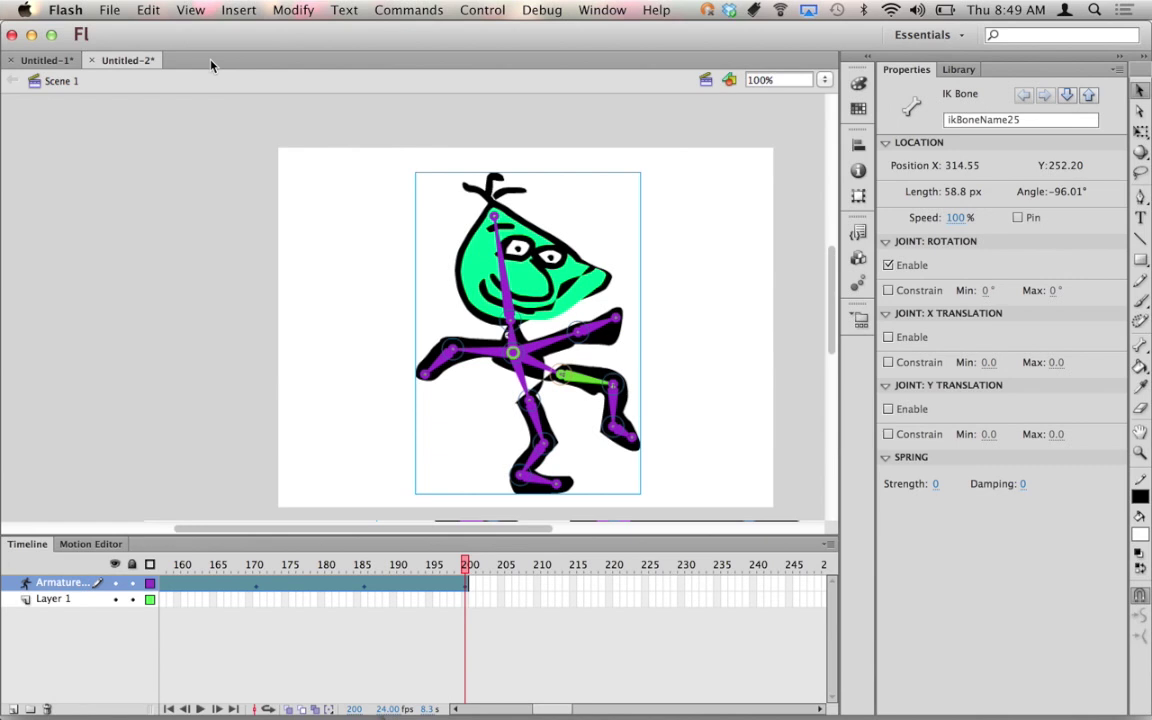
- Start a new document from the File menu
{"action": "left_click", "coordinate": [148, 9]}
{"action": "mouse_move", "coordinate": [109, 9]}
{"action": "left_click", "coordinate": [121, 34]}
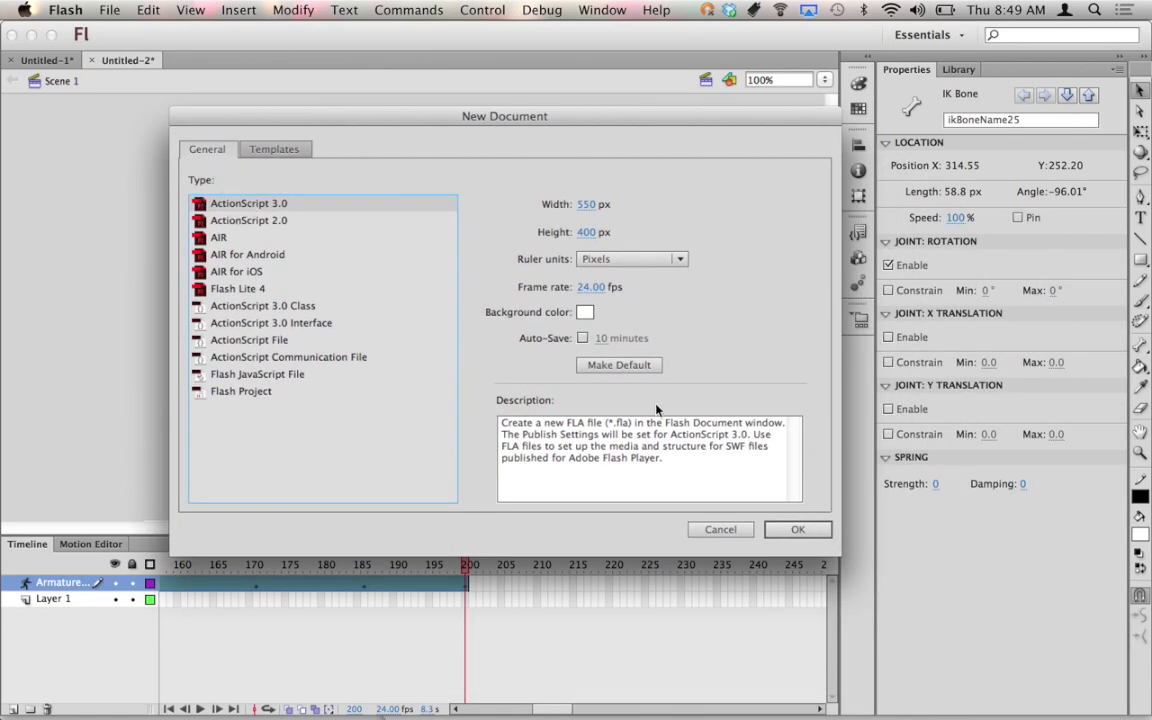
- Confirm the new ActionScript 3.0 document at 550 × 400 px, 24 fps, creating Untitled-3
{"action": "left_click", "coordinate": [797, 530]}
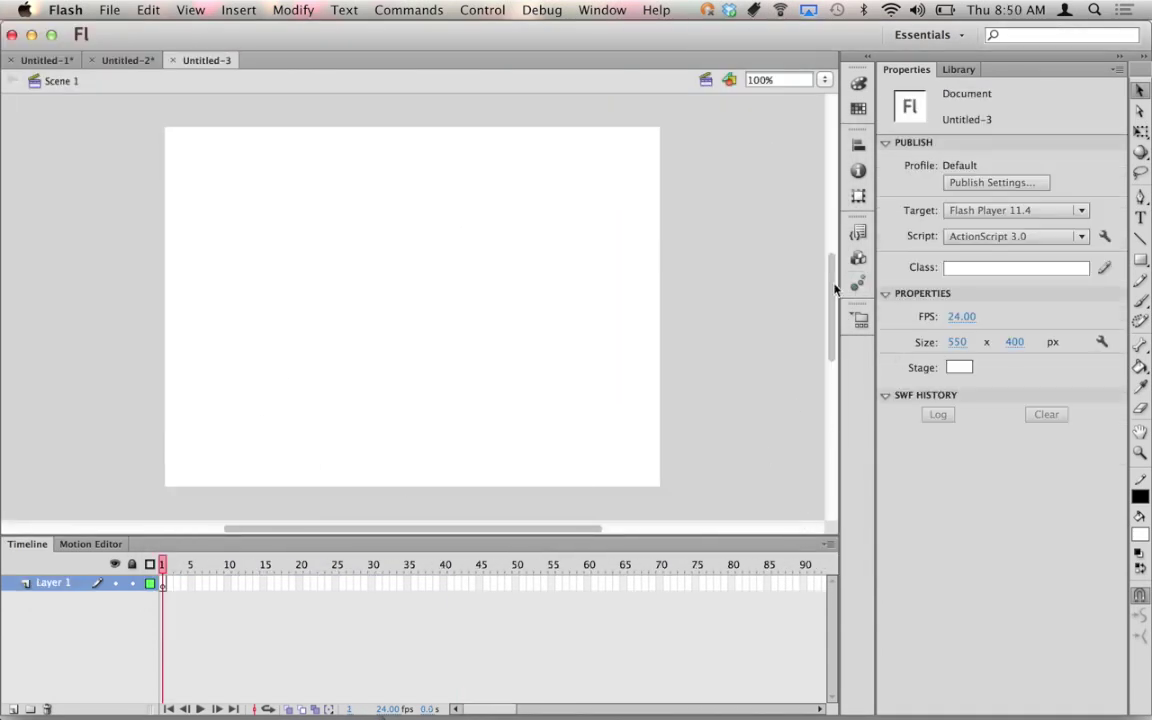
{"action": "key", "text": "super+Tab"}
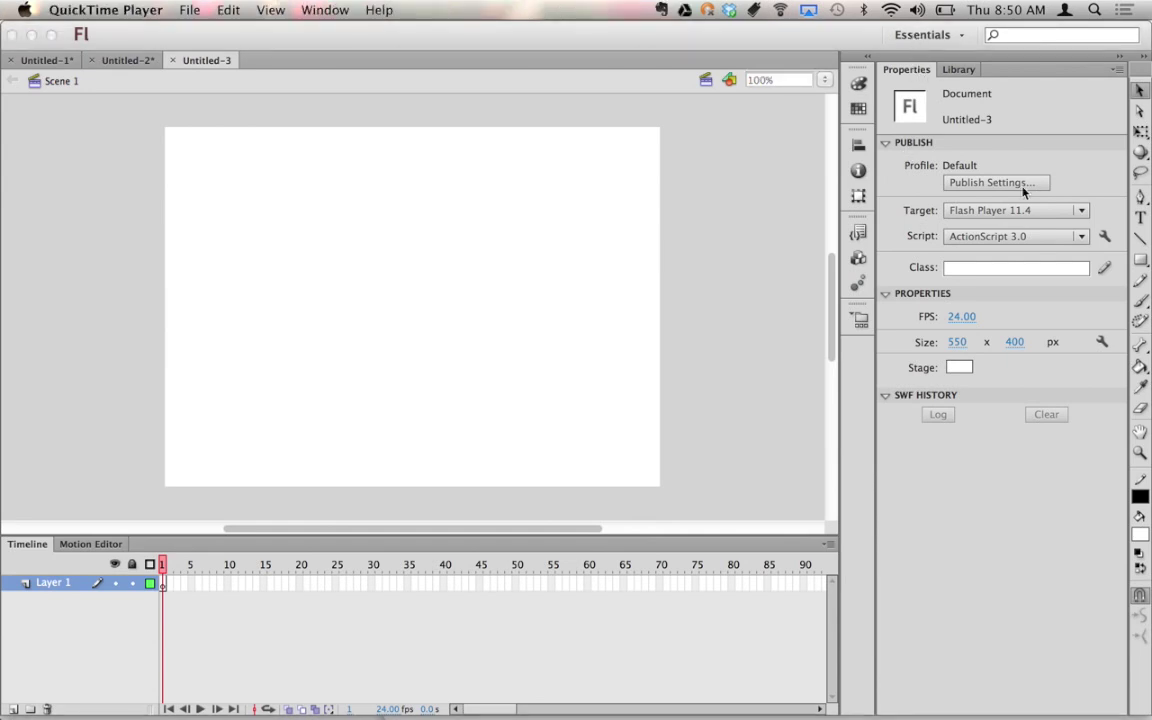
{"action": "left_click", "coordinate": [1142, 306]}
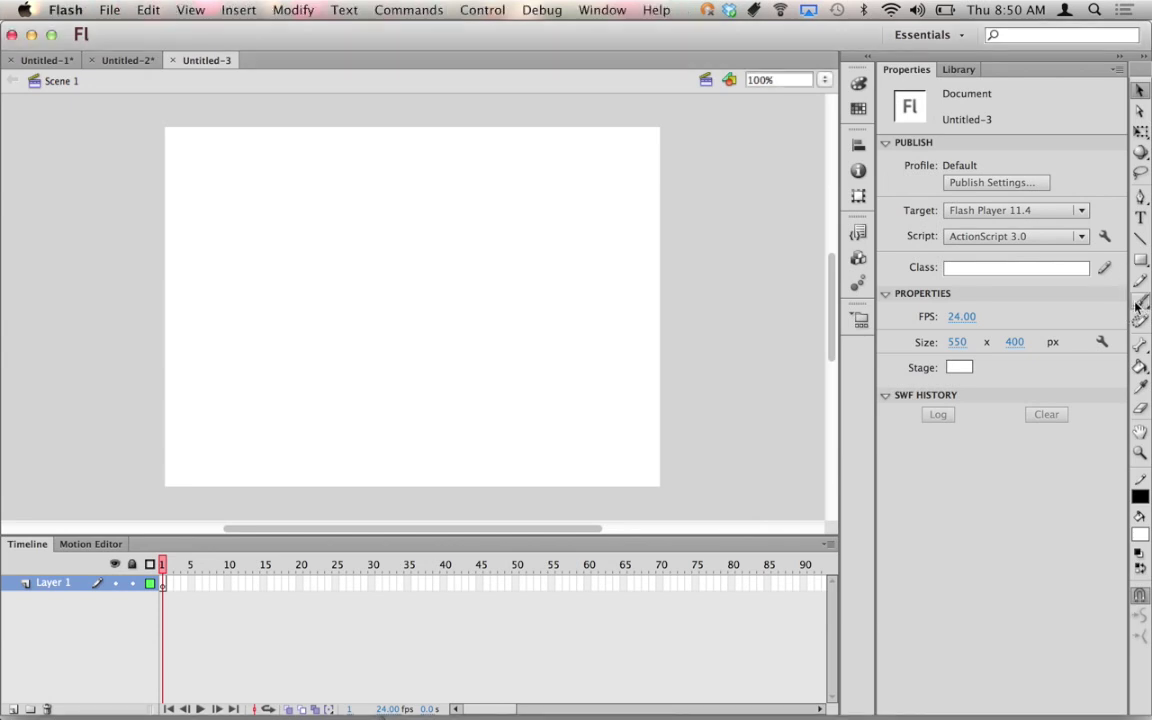
- Choose the Brush tool and set its fill colour to blue
{"action": "left_click", "coordinate": [1139, 303]}
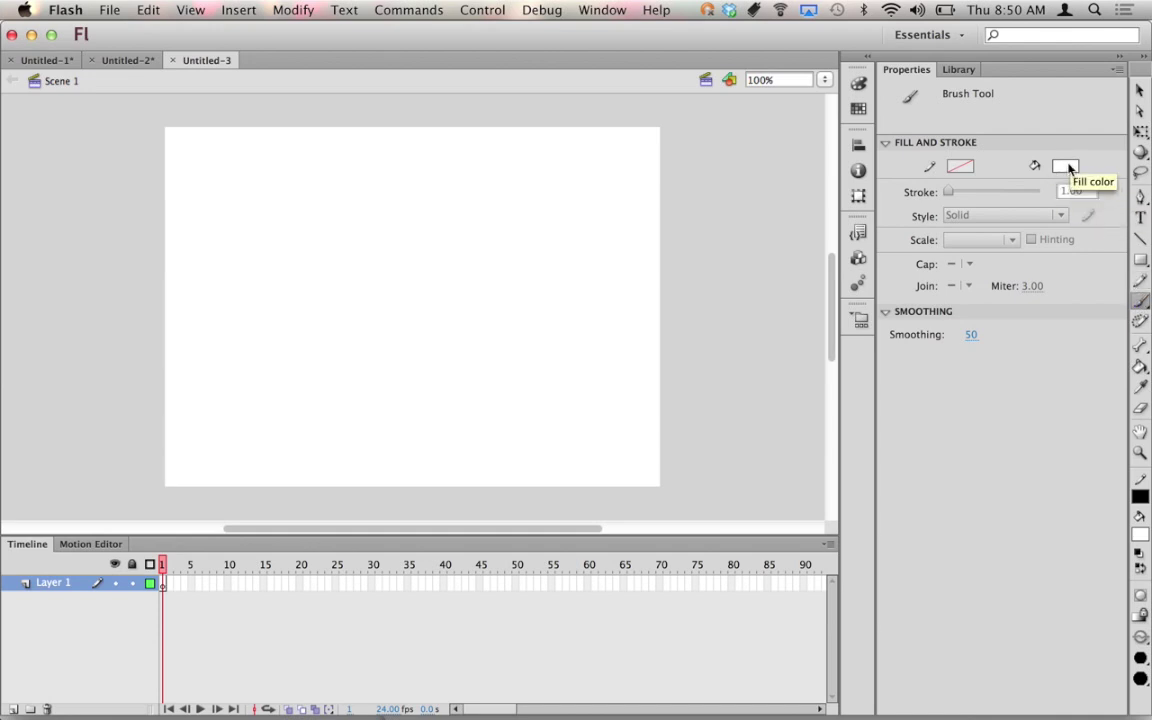
{"action": "left_click", "coordinate": [1066, 167]}
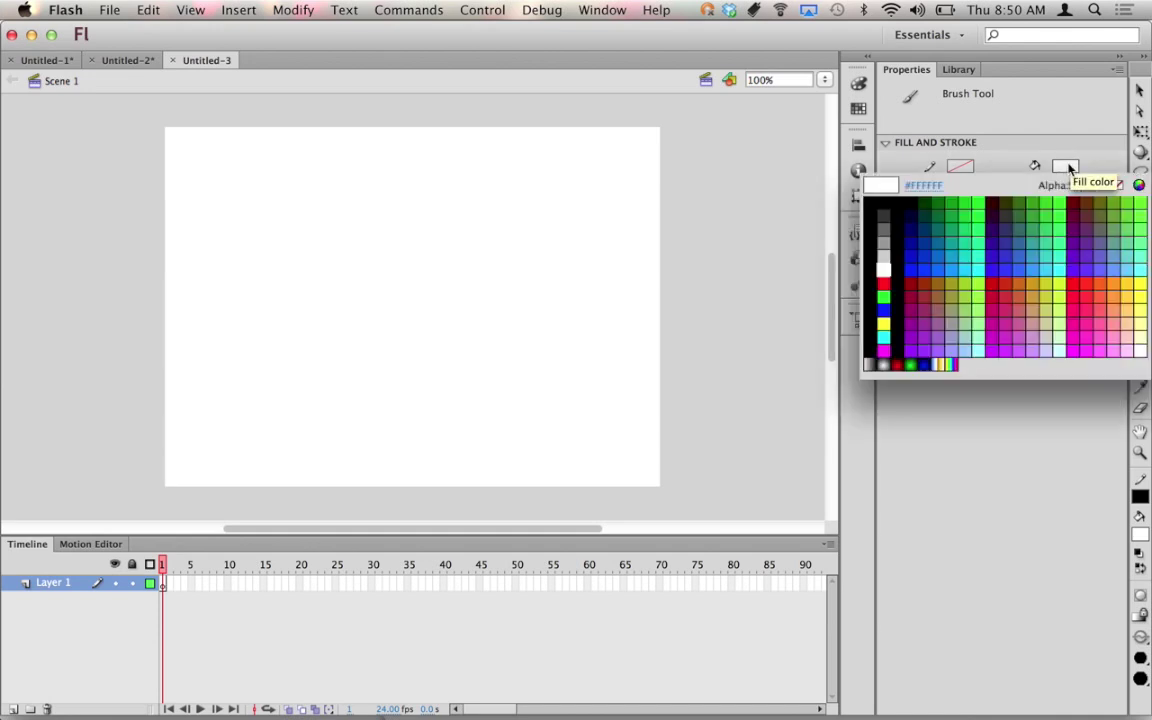
{"action": "left_click", "coordinate": [916, 267]}
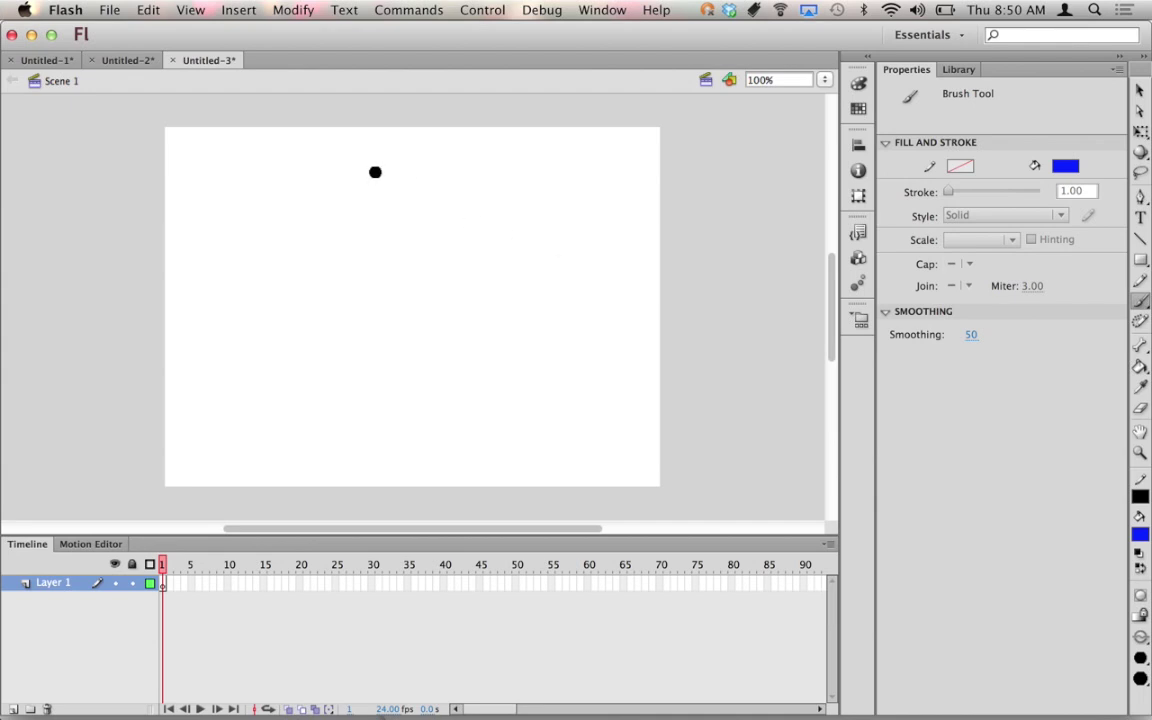
- Paint the stick man's head, two eyes, smiling mouth, kicking leg and both swinging arms in blue
{"action": "mouse_move", "coordinate": [375, 172]}
{"action": "left_mouse_down"}
{"action": "mouse_move", "coordinate": [365, 247]}
{"action": "mouse_move", "coordinate": [442, 282]}
{"action": "mouse_move", "coordinate": [445, 213]}
{"action": "mouse_move", "coordinate": [380, 176]}
{"action": "left_mouse_up"}
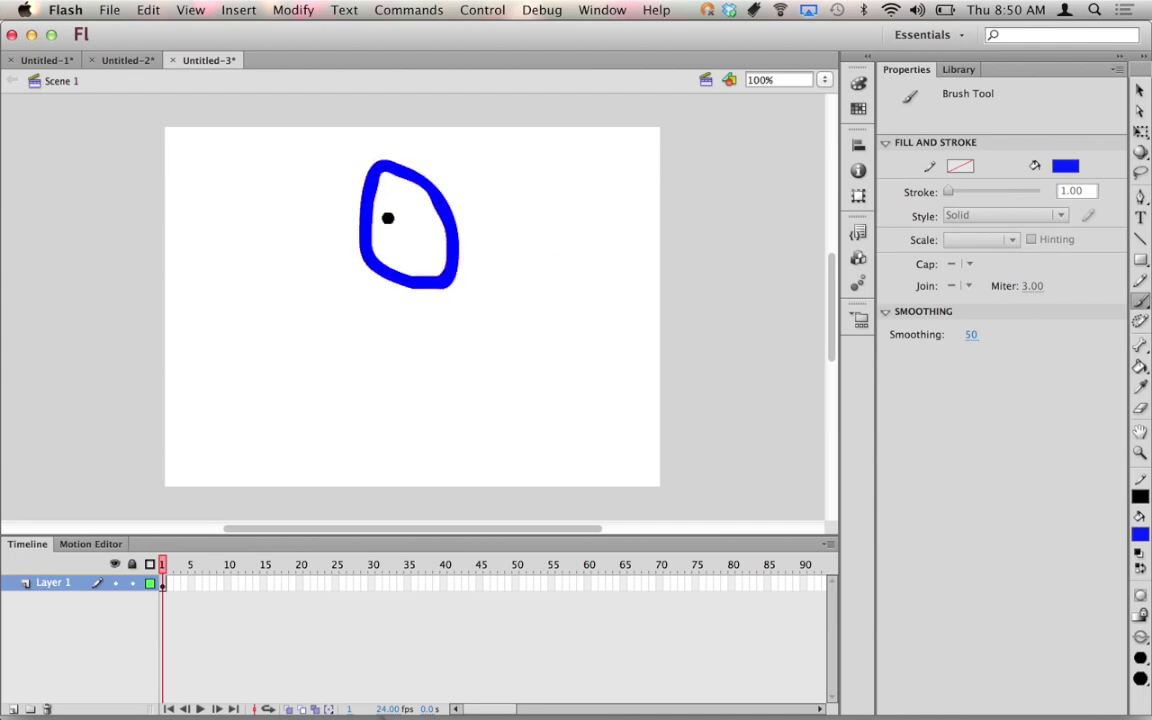
{"action": "left_click", "coordinate": [391, 225]}
{"action": "left_click", "coordinate": [421, 224]}
{"action": "mouse_move", "coordinate": [387, 246]}
{"action": "left_mouse_down"}
{"action": "mouse_move", "coordinate": [431, 249]}
{"action": "mouse_move", "coordinate": [400, 373]}
{"action": "mouse_move", "coordinate": [438, 415]}
{"action": "mouse_move", "coordinate": [397, 454]}
{"action": "mouse_move", "coordinate": [441, 475]}
{"action": "left_mouse_up"}
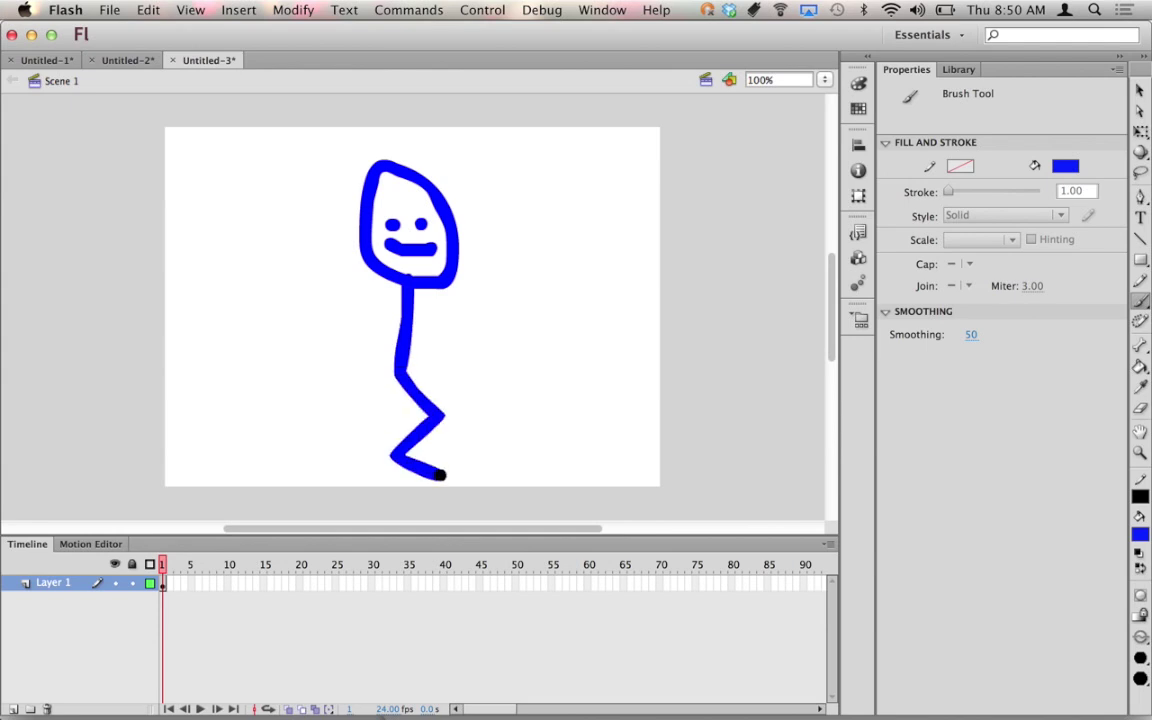
{"action": "mouse_move", "coordinate": [393, 373]}
{"action": "left_mouse_down"}
{"action": "mouse_move", "coordinate": [335, 393]}
{"action": "mouse_move", "coordinate": [317, 356]}
{"action": "mouse_move", "coordinate": [282, 355]}
{"action": "left_mouse_up"}
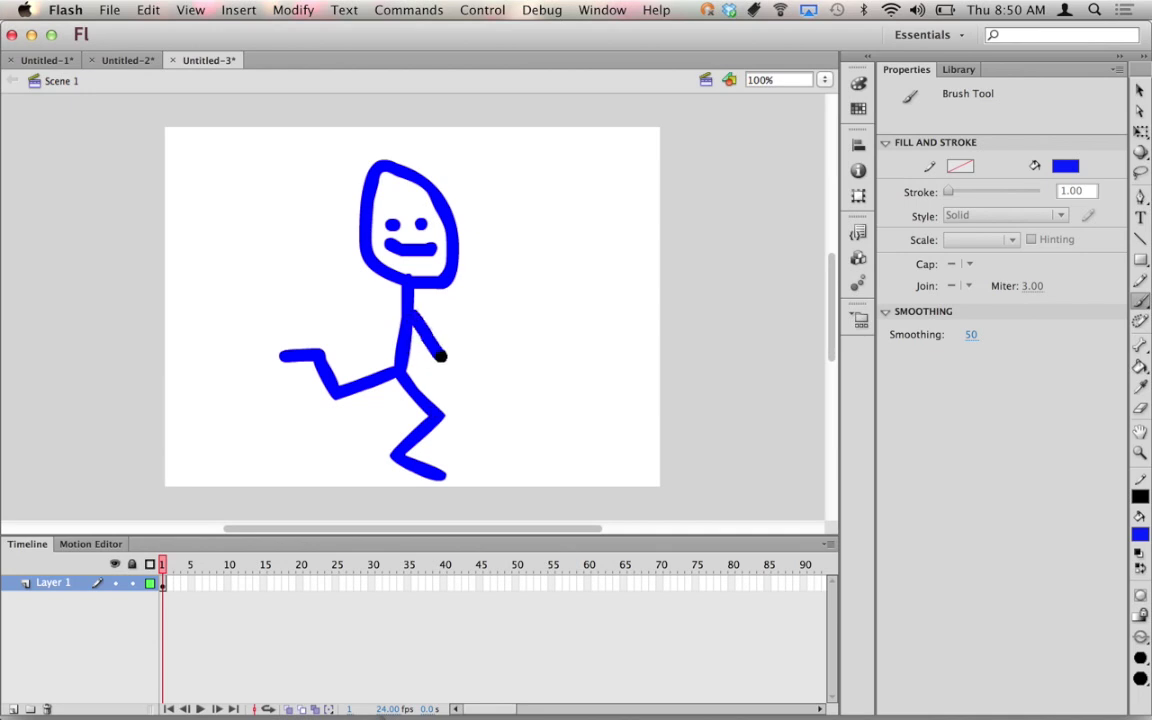
{"action": "left_click_drag", "start_coordinate": [404, 316], "coordinate": [496, 320]}
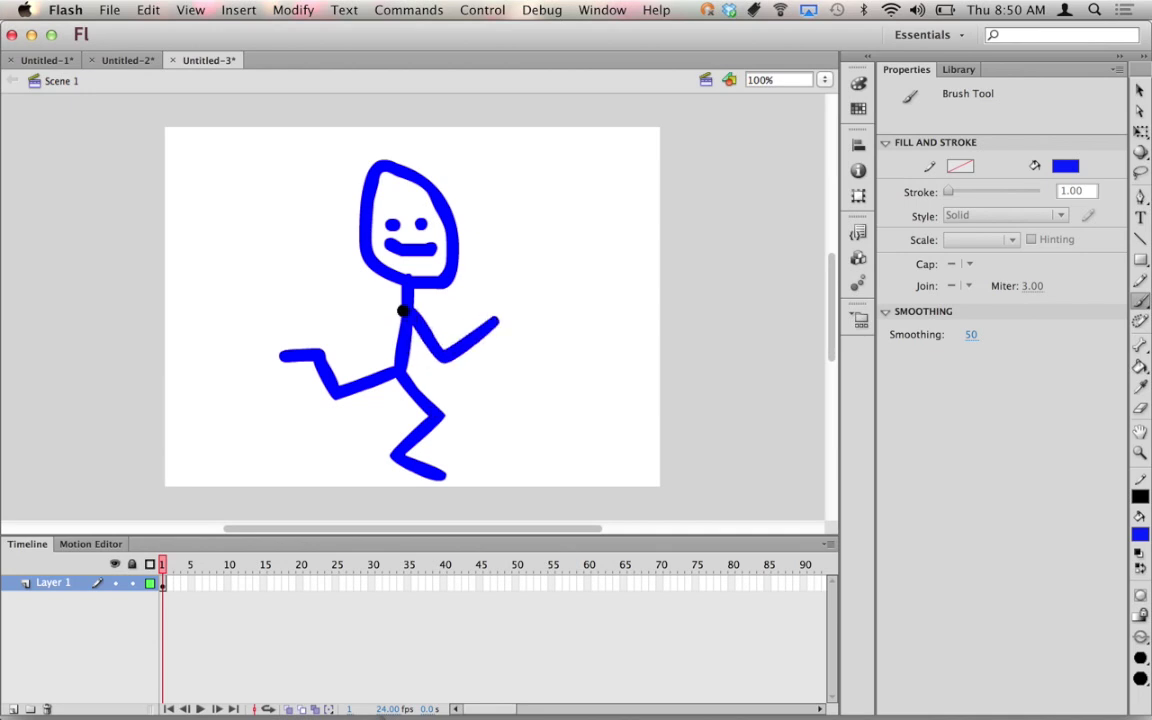
{"action": "mouse_move", "coordinate": [401, 314]}
{"action": "left_mouse_down"}
{"action": "mouse_move", "coordinate": [344, 296]}
{"action": "mouse_move", "coordinate": [349, 336]}
{"action": "left_mouse_up"}
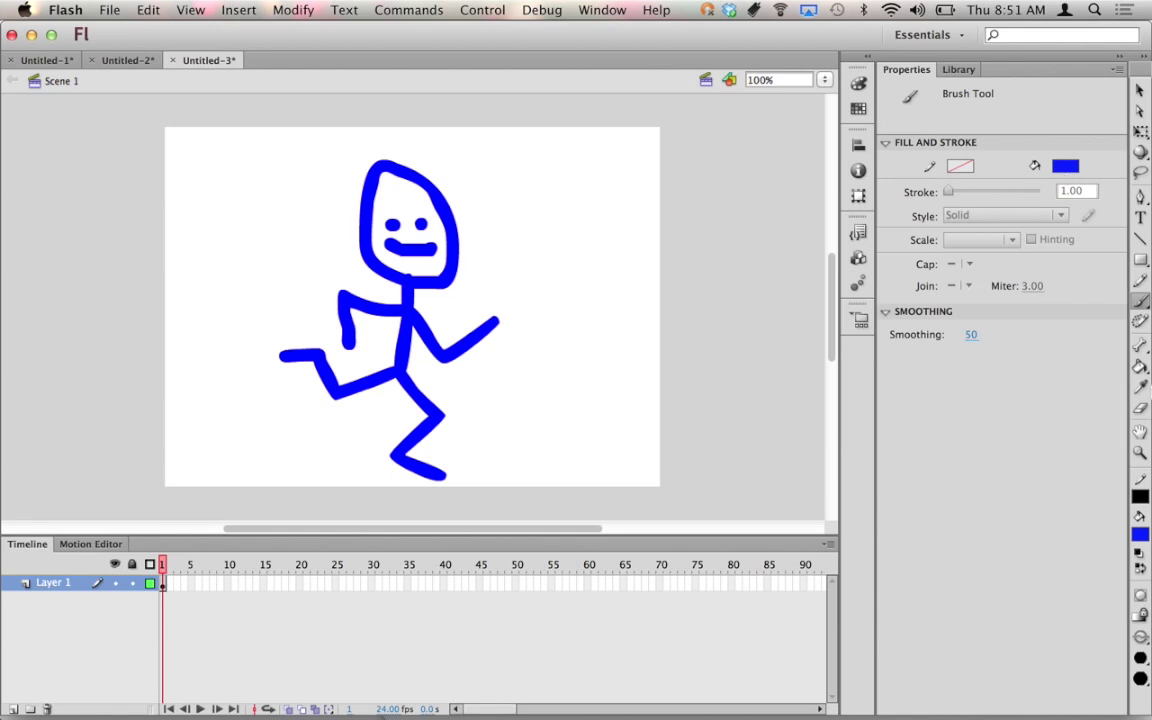
- Pick a different brush shape and set the brush to the second-largest size
{"action": "left_click", "coordinate": [1141, 680]}
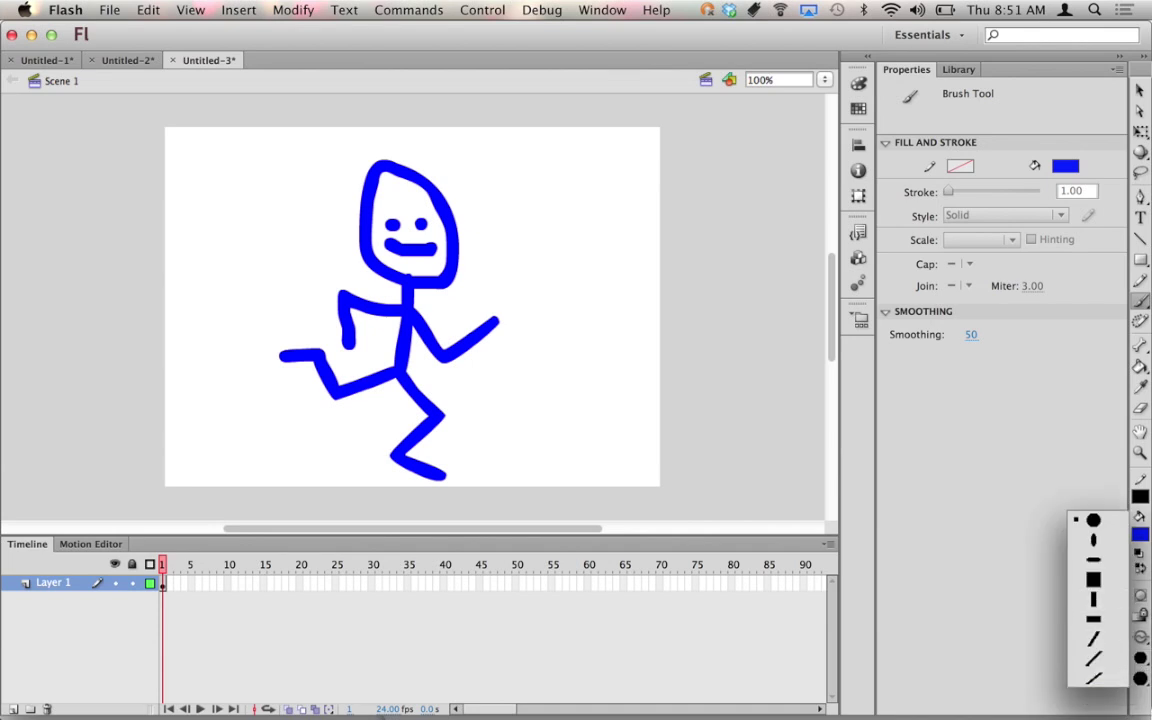
{"action": "left_click", "coordinate": [1115, 645]}
{"action": "left_click", "coordinate": [1142, 656]}
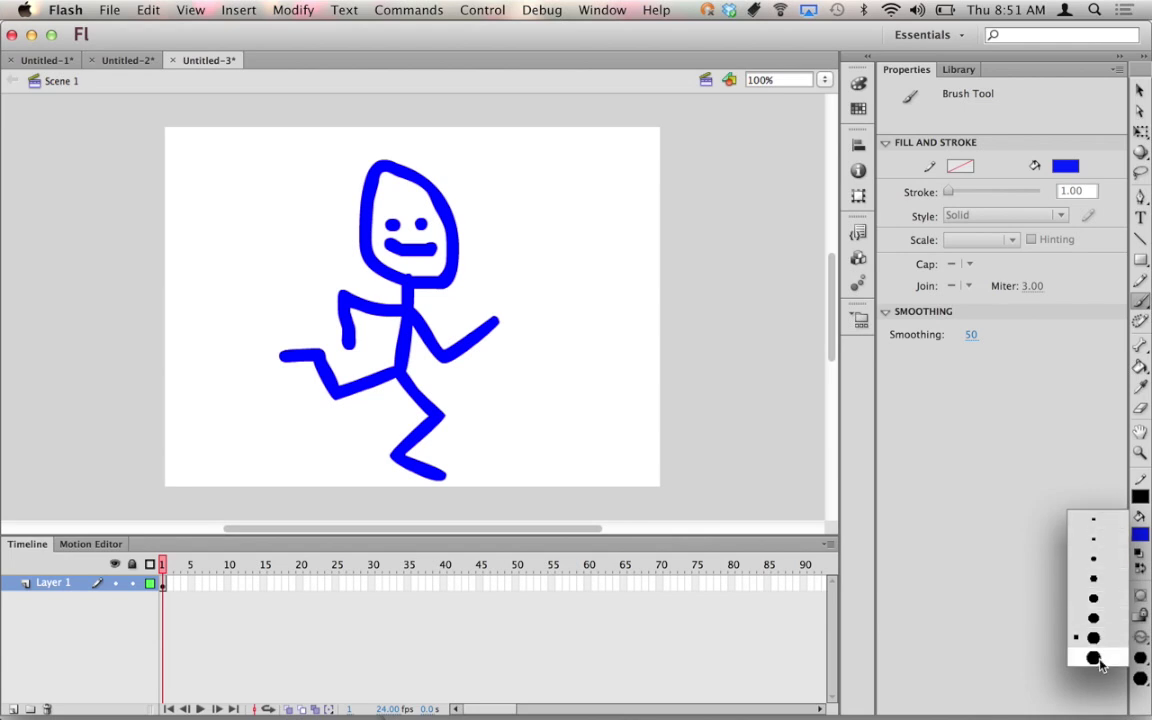
{"action": "left_click", "coordinate": [1095, 640]}
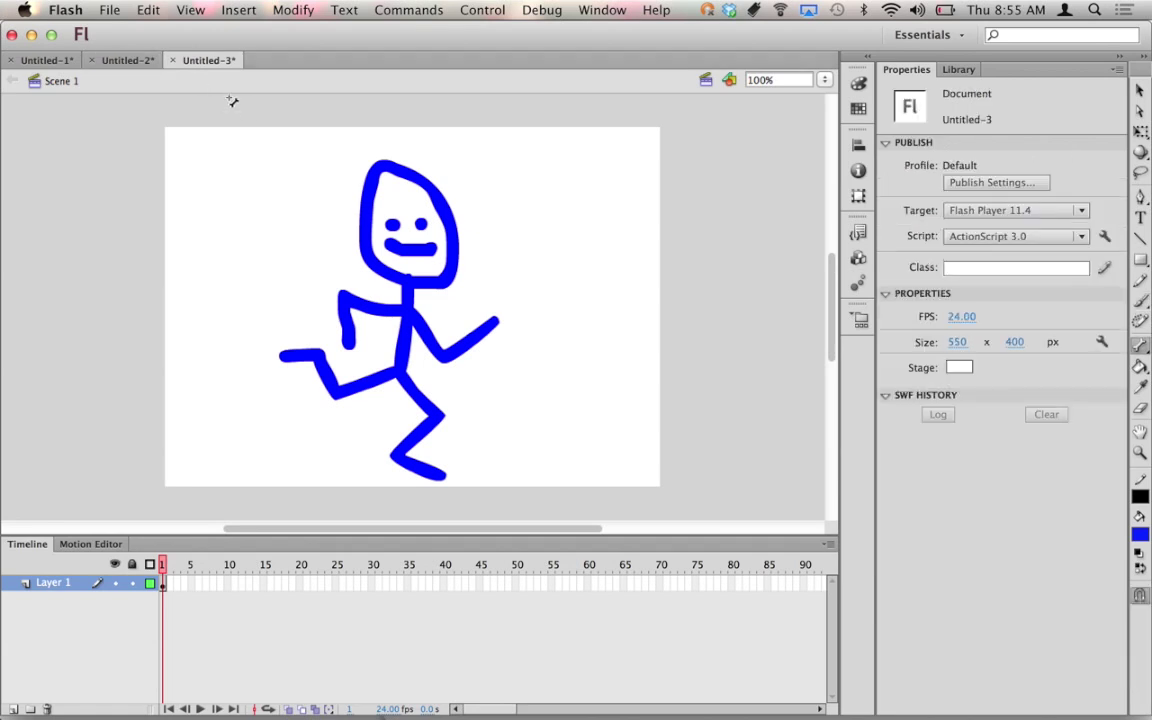
- Switch to the Selection Tool (V)
{"action": "left_click", "coordinate": [1138, 92]}
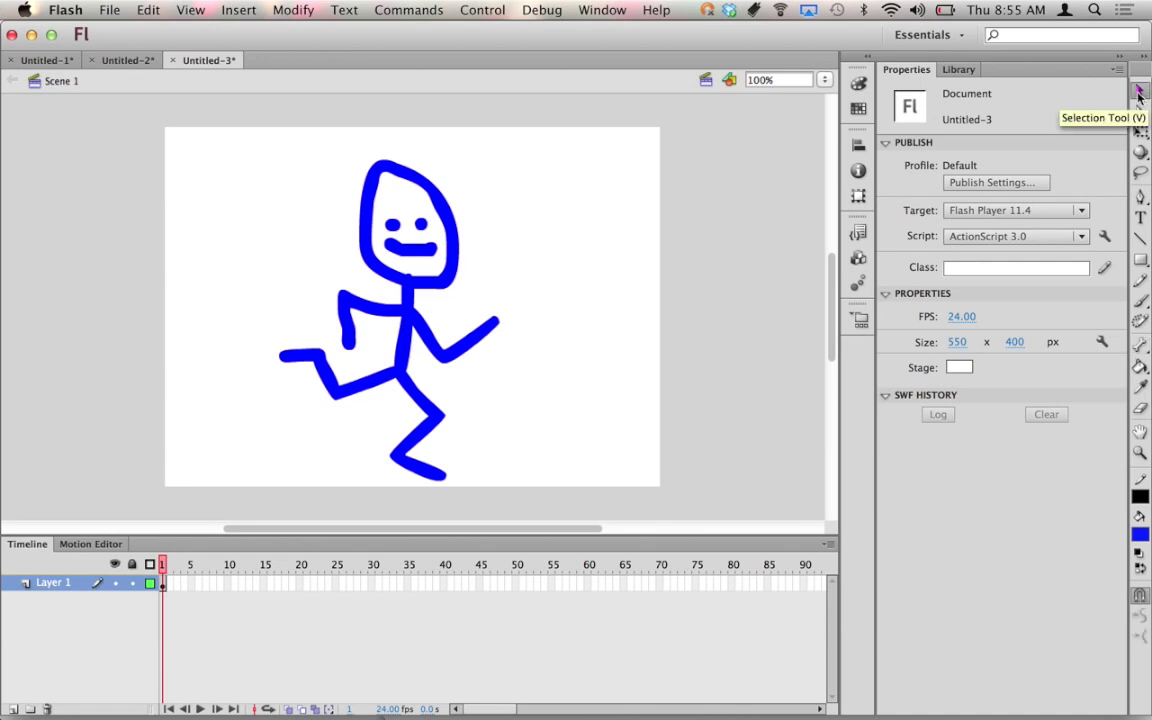
{"action": "left_click_drag", "start_coordinate": [217, 489], "coordinate": [580, 147]}
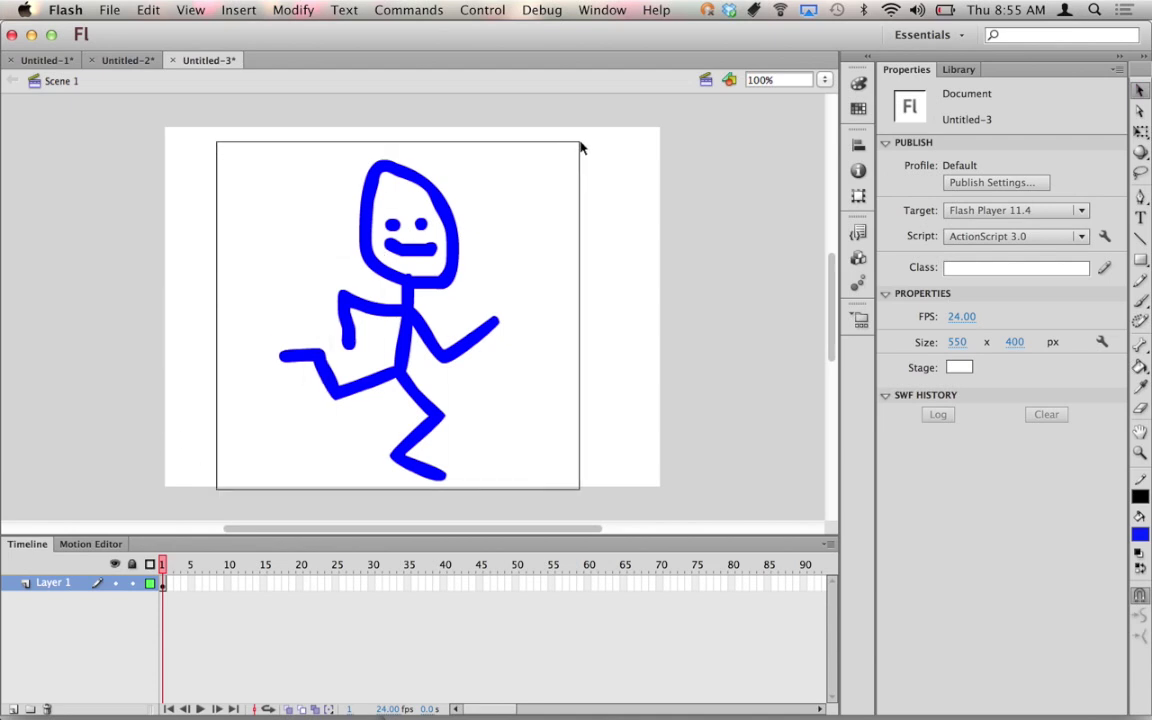
{"action": "left_click_drag", "start_coordinate": [580, 147], "coordinate": [580, 147]}
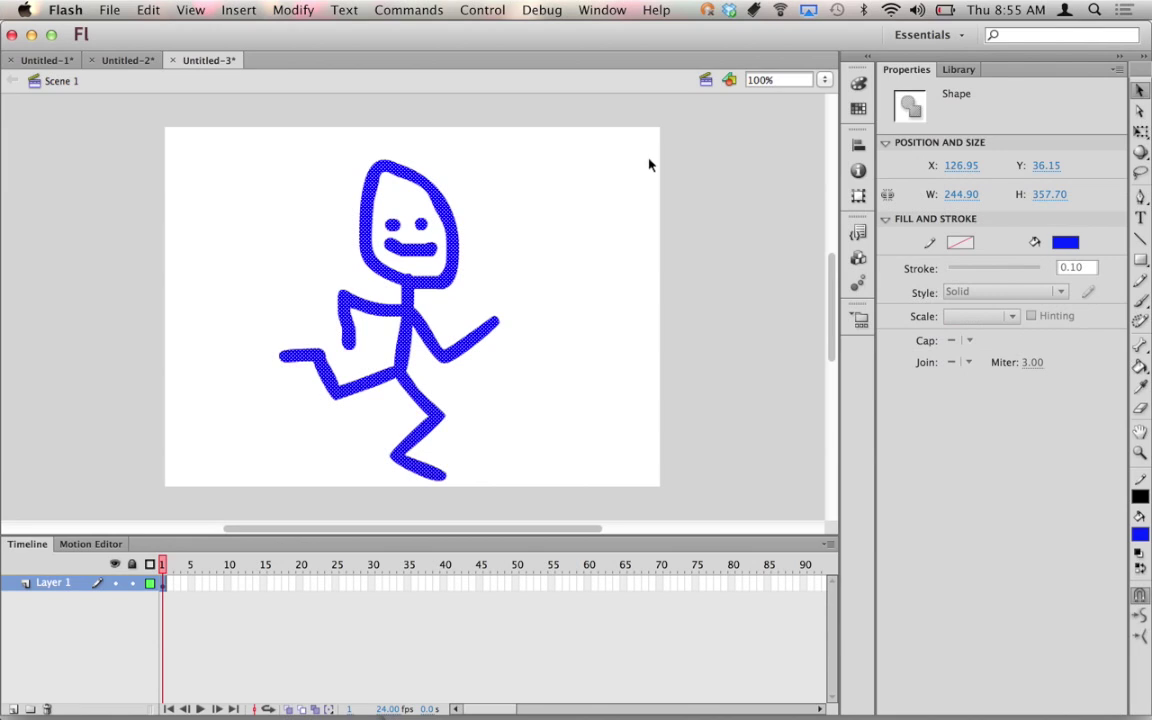
{"action": "key", "text": "m"}
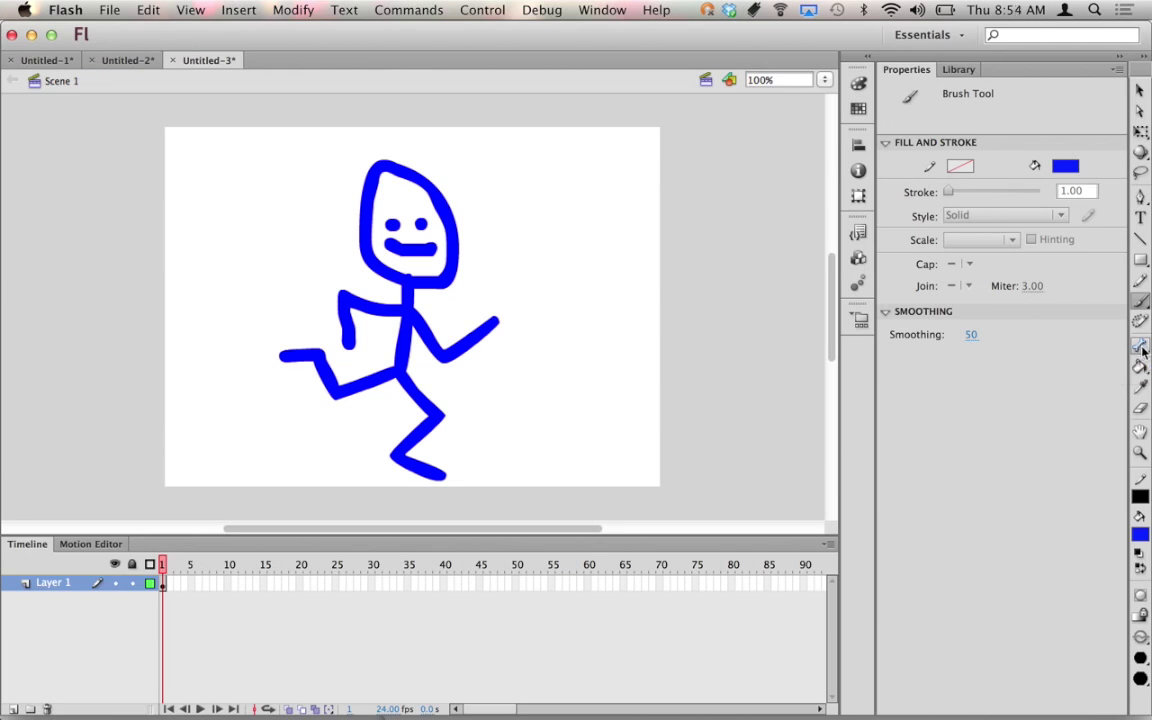
- With the Bone tool, rig the arms: neck to left shoulder, left forearm, and right arm
{"action": "left_click", "coordinate": [1142, 346]}
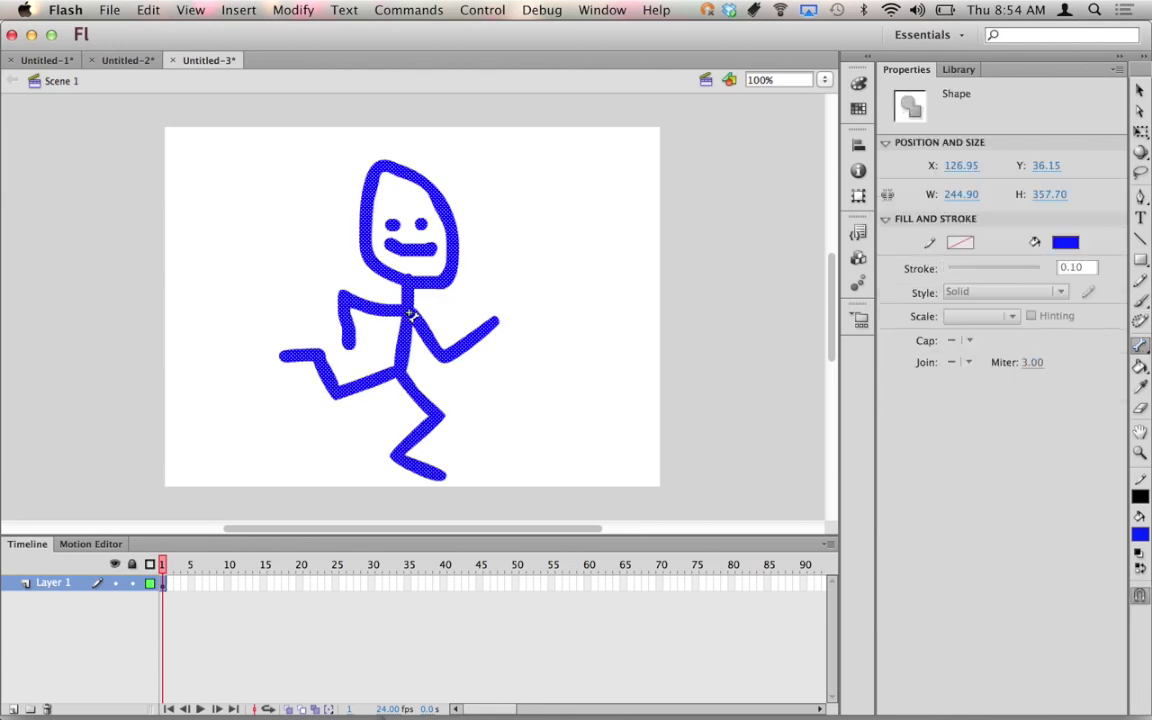
{"action": "left_click_drag", "start_coordinate": [412, 306], "coordinate": [348, 299]}
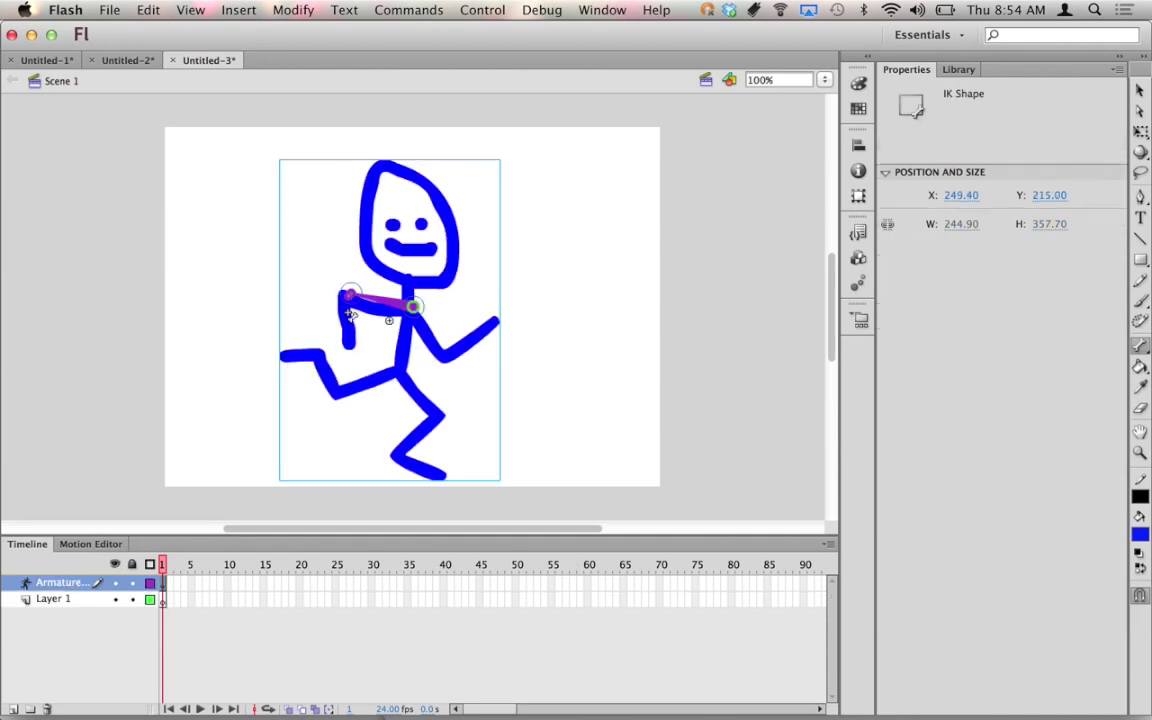
{"action": "left_click_drag", "start_coordinate": [349, 297], "coordinate": [350, 355]}
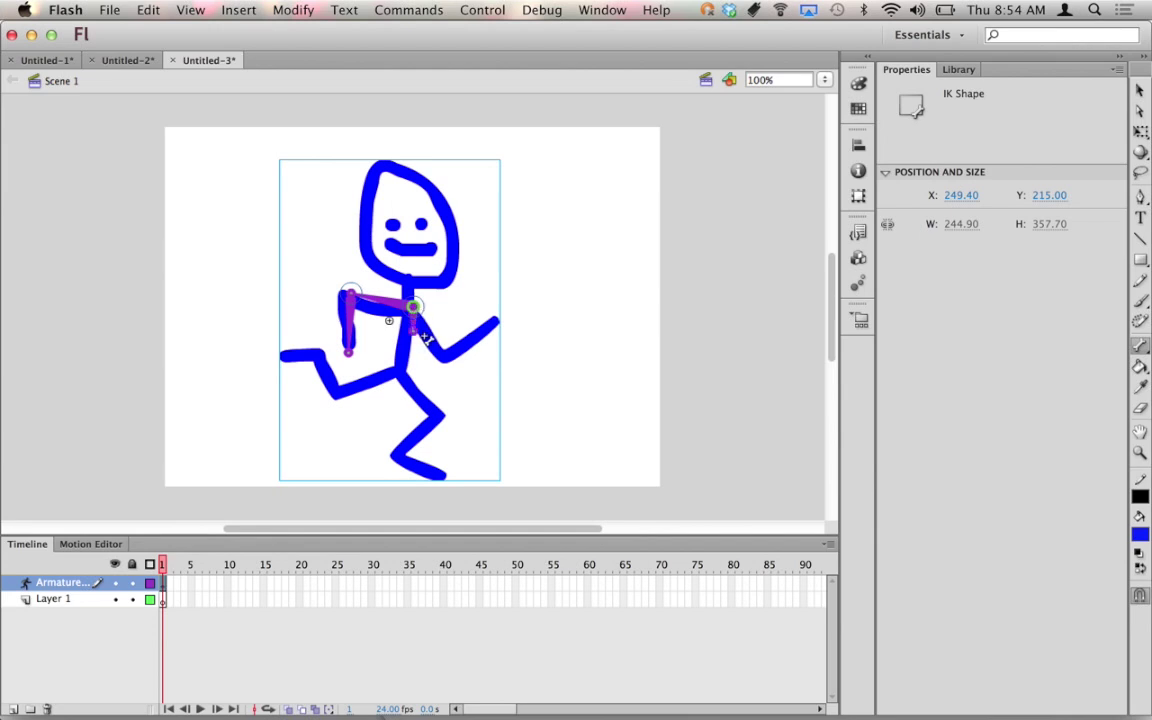
{"action": "mouse_move", "coordinate": [414, 308]}
{"action": "left_mouse_down"}
{"action": "mouse_move", "coordinate": [449, 361]}
{"action": "mouse_move", "coordinate": [501, 323]}
{"action": "left_mouse_up"}
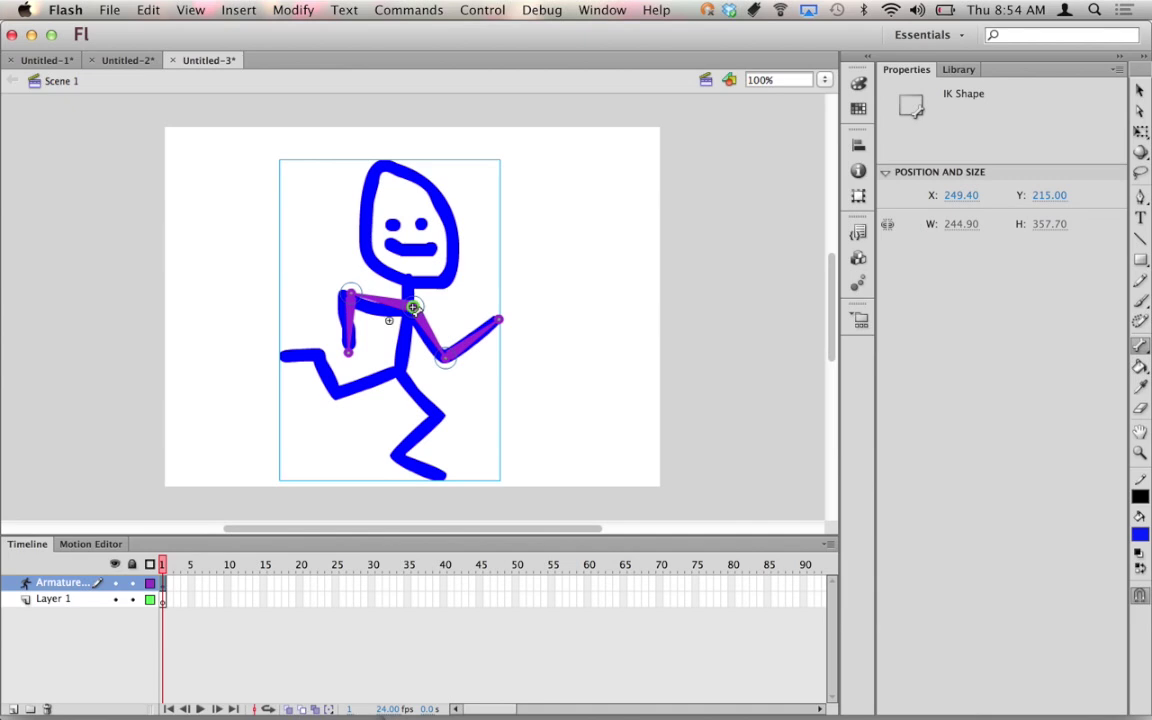
- Add bones down the torso to the hip, hip to knee to foot, and hip to the other knee
{"action": "left_click_drag", "start_coordinate": [413, 308], "coordinate": [397, 381]}
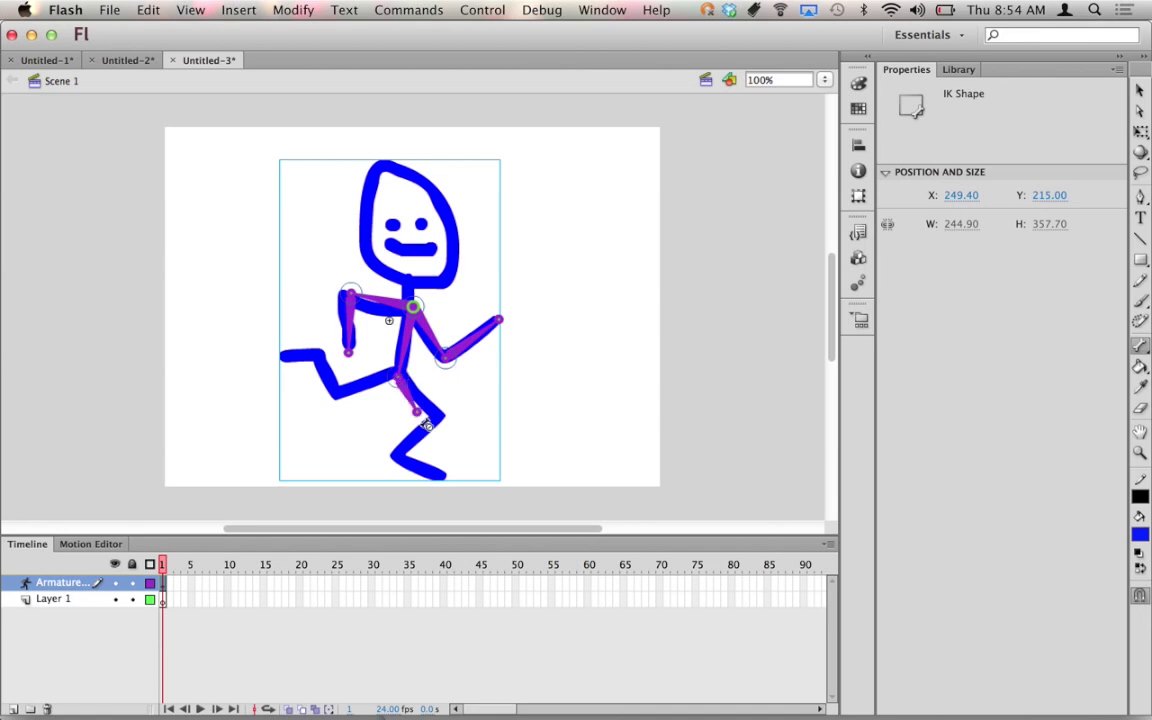
{"action": "mouse_move", "coordinate": [399, 379]}
{"action": "left_mouse_down"}
{"action": "mouse_move", "coordinate": [441, 416]}
{"action": "mouse_move", "coordinate": [397, 457]}
{"action": "mouse_move", "coordinate": [443, 478]}
{"action": "left_mouse_up"}
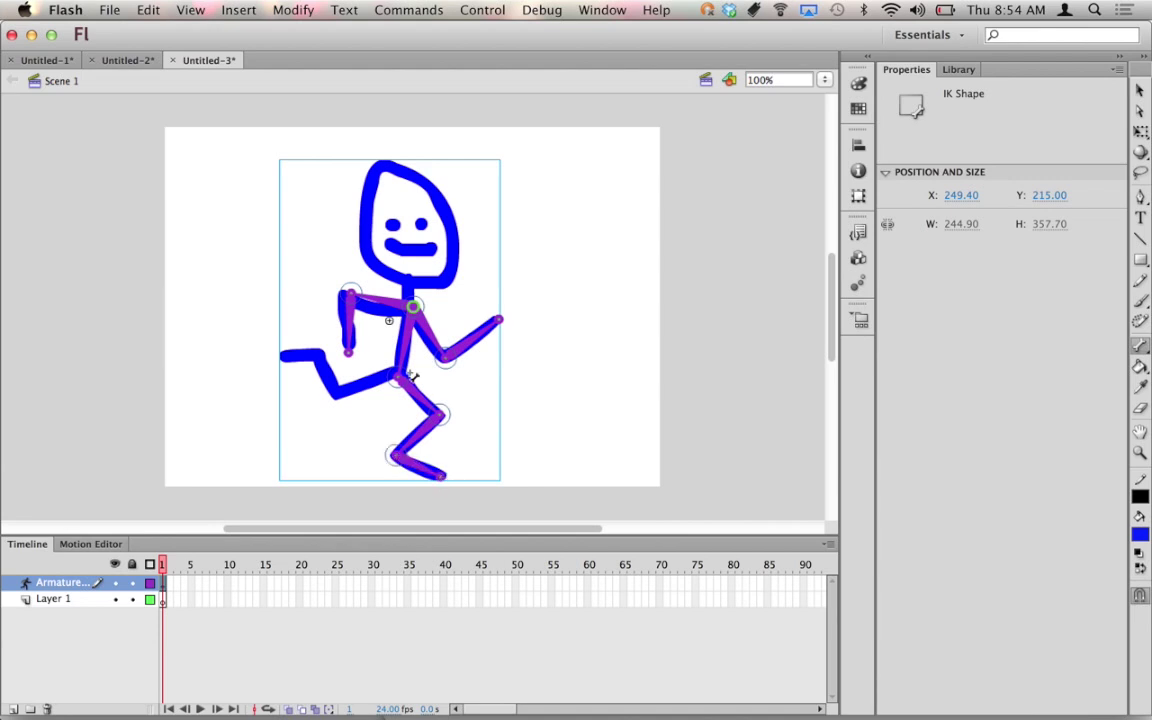
{"action": "key", "text": "ctrl+z"}
{"action": "key", "text": "ctrl+z"}
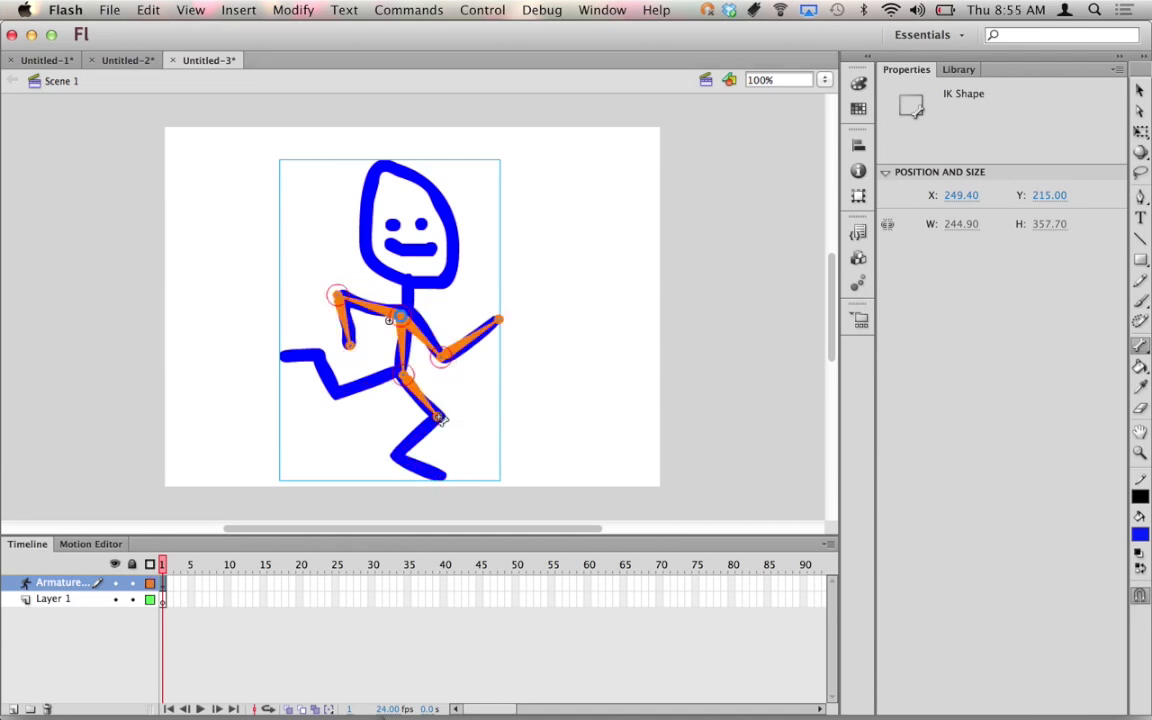
{"action": "mouse_move", "coordinate": [441, 420]}
{"action": "left_mouse_down"}
{"action": "mouse_move", "coordinate": [398, 455]}
{"action": "mouse_move", "coordinate": [443, 477]}
{"action": "left_mouse_up"}
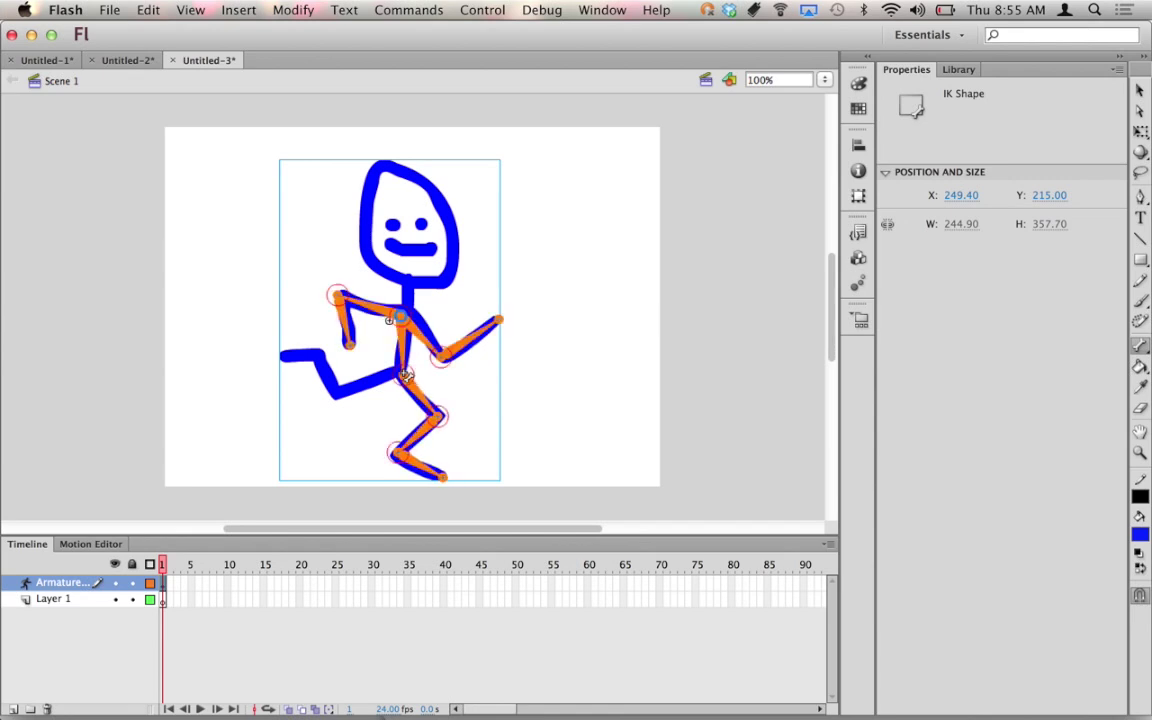
{"action": "mouse_move", "coordinate": [406, 376]}
{"action": "left_mouse_down"}
{"action": "mouse_move", "coordinate": [337, 392]}
{"action": "mouse_move", "coordinate": [281, 354]}
{"action": "left_mouse_up"}
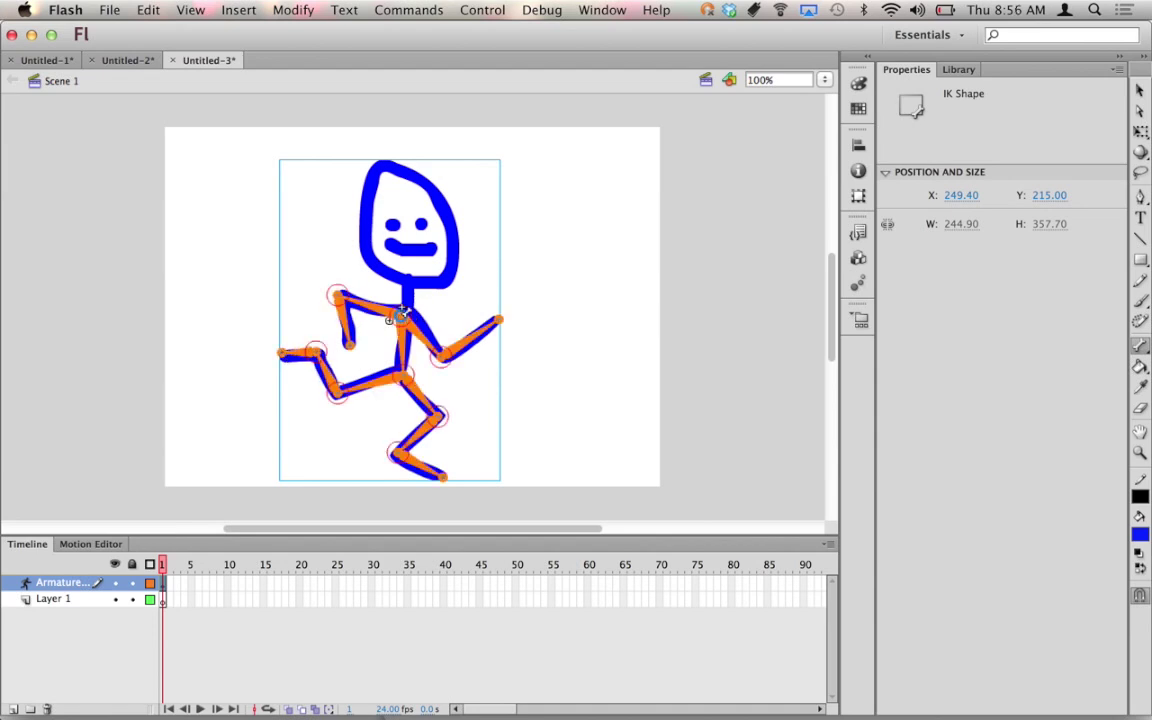
- Add a neck bone and a fan of four bones reaching into the head
{"action": "left_click_drag", "start_coordinate": [400, 313], "coordinate": [410, 280]}
{"action": "left_click_drag", "start_coordinate": [410, 281], "coordinate": [443, 212]}
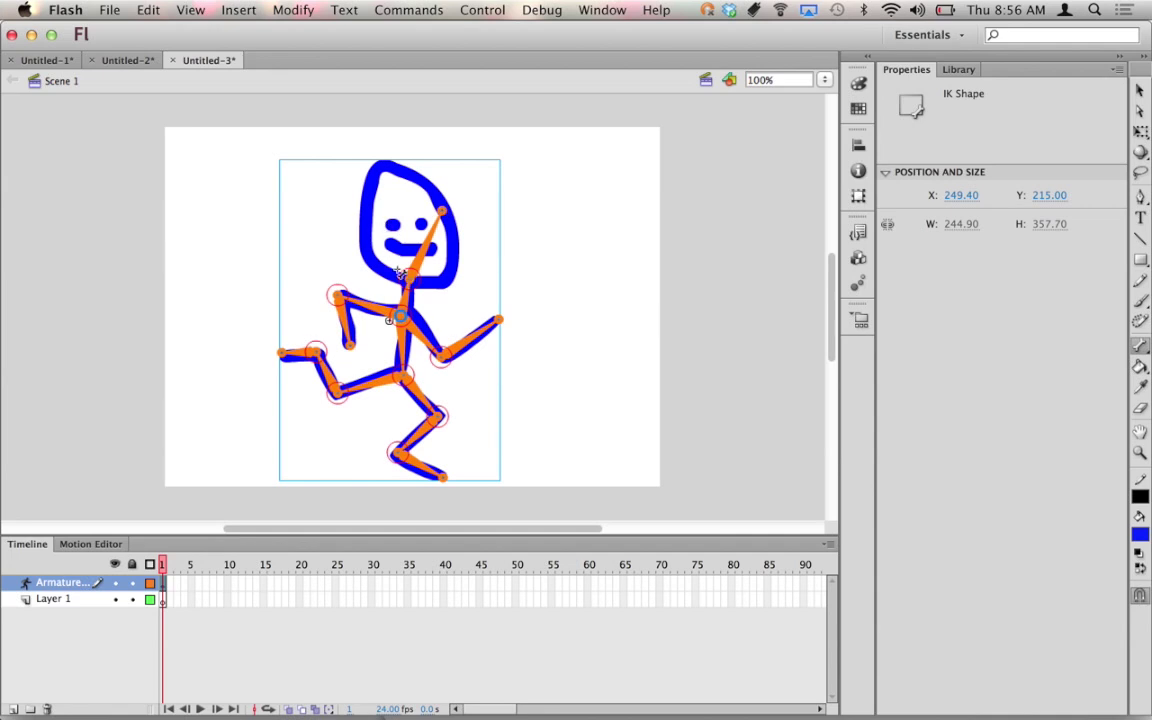
{"action": "left_click_drag", "start_coordinate": [410, 278], "coordinate": [372, 188]}
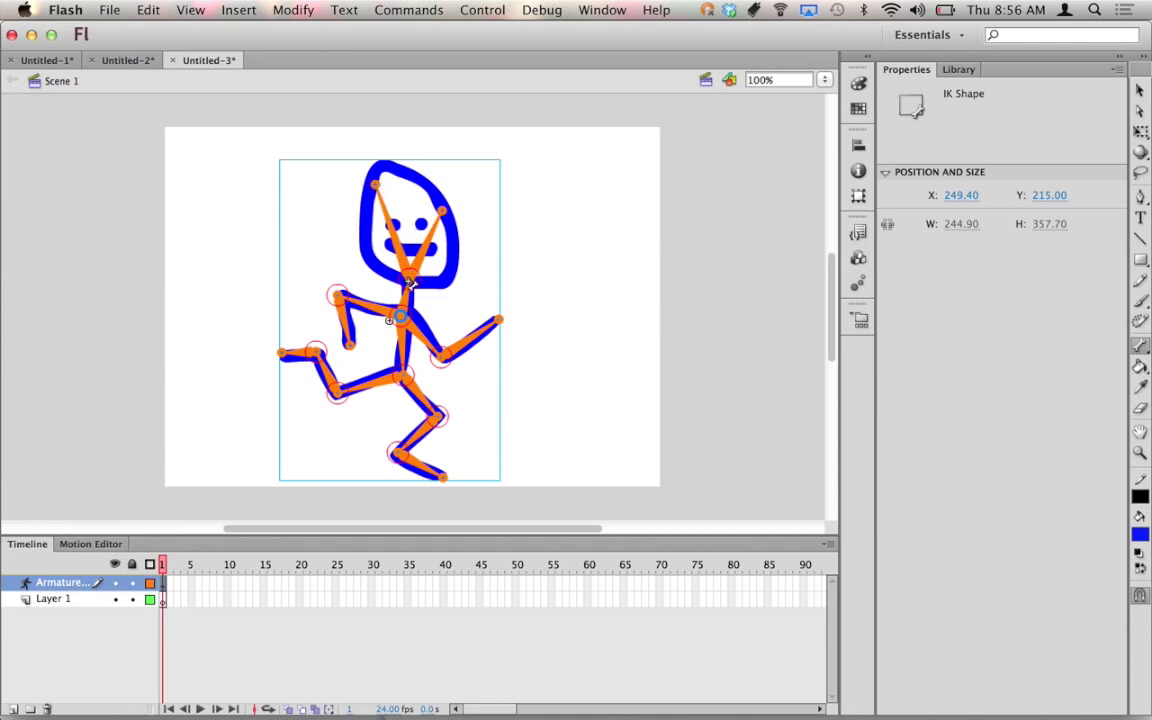
{"action": "left_click_drag", "start_coordinate": [410, 283], "coordinate": [403, 178]}
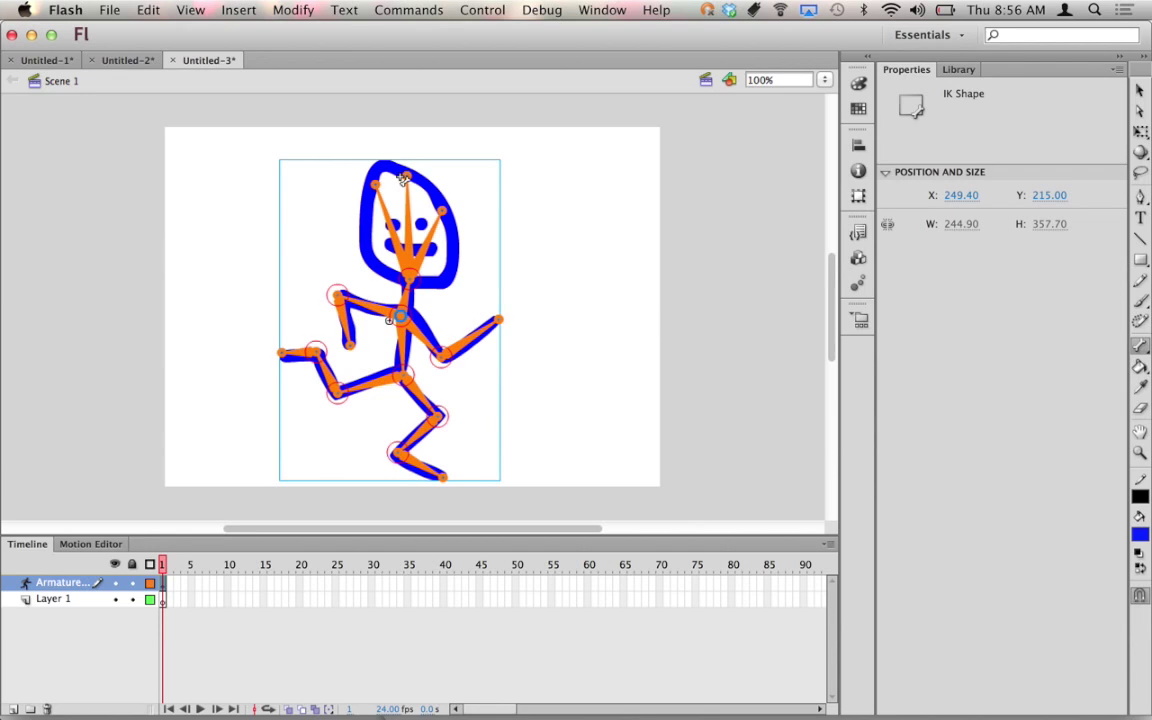
{"action": "left_click_drag", "start_coordinate": [409, 273], "coordinate": [451, 279]}
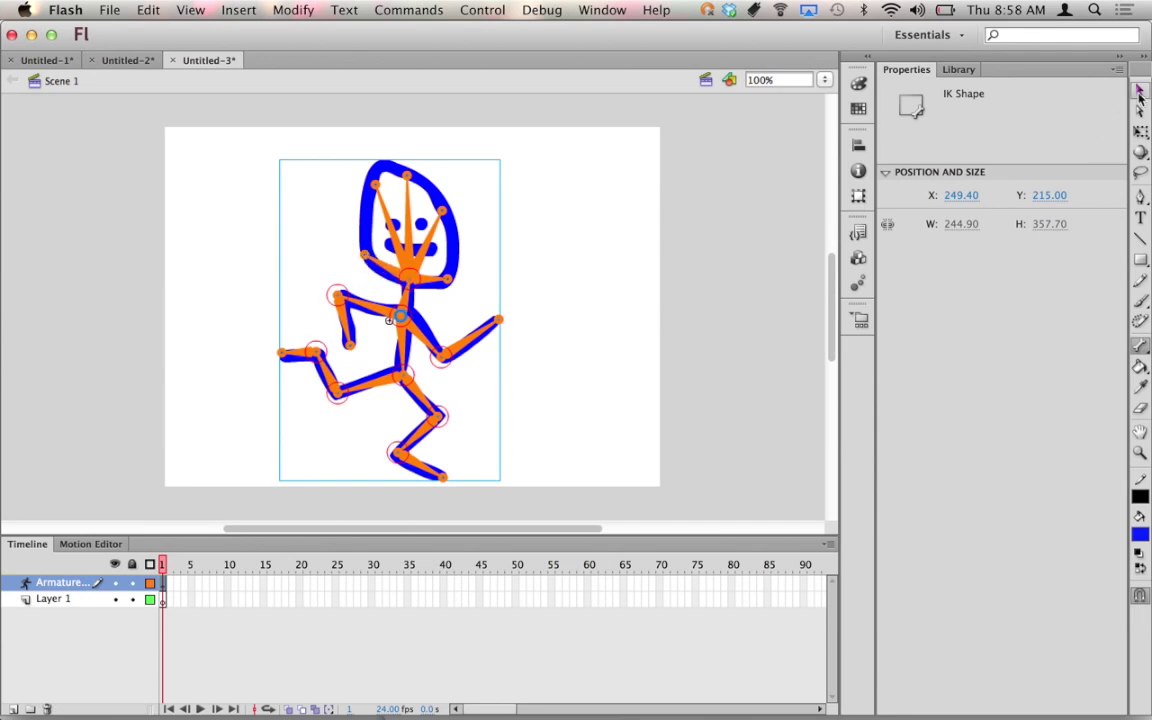
- Deselect the armature to hide its bones, then bring up the frame options at frame 15
{"action": "key", "text": "v"}
{"action": "left_click", "coordinate": [587, 322]}
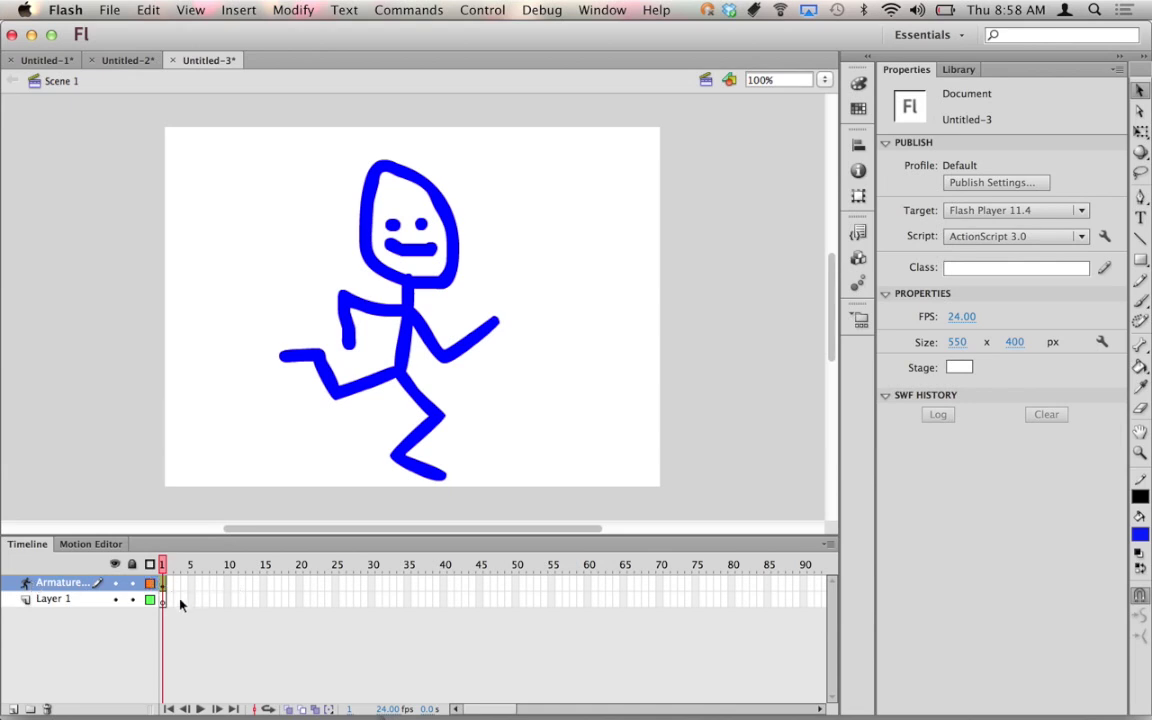
{"action": "right_click", "coordinate": [265, 592]}
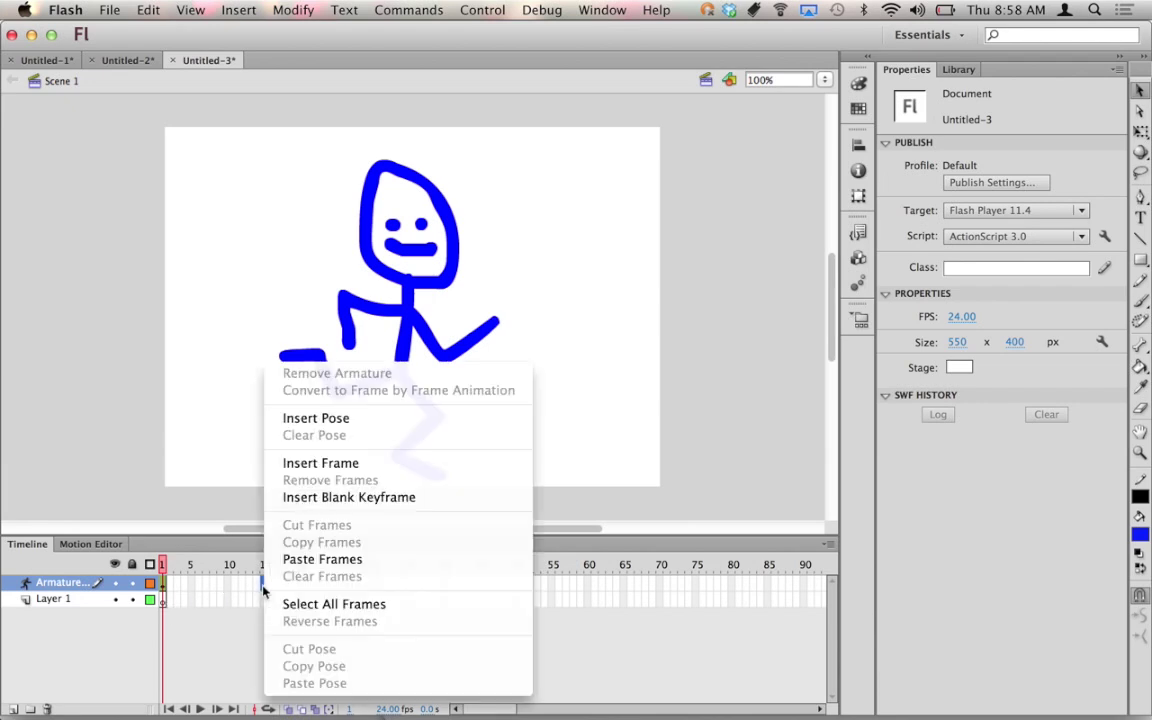
- Insert a pose at frame 15 and drag the left leg, left forearm and right arm into new positions
{"action": "left_click", "coordinate": [346, 426]}
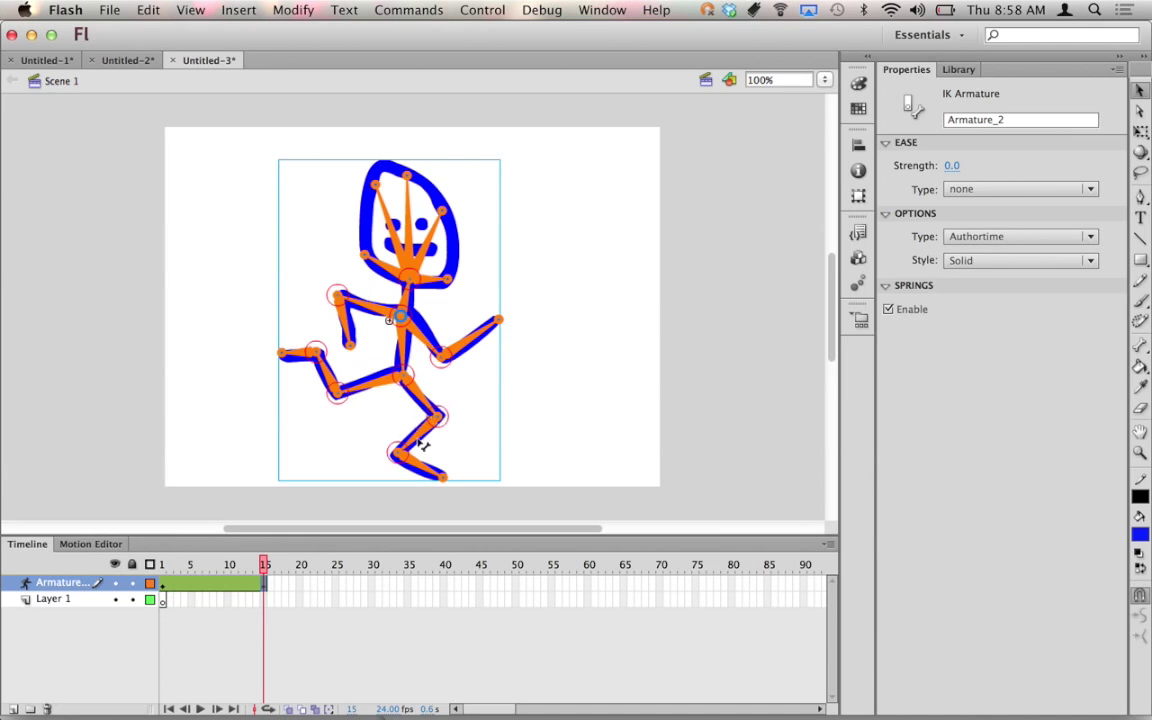
{"action": "left_click", "coordinate": [365, 395]}
{"action": "left_click_drag", "start_coordinate": [368, 388], "coordinate": [452, 473]}
{"action": "left_click", "coordinate": [338, 407]}
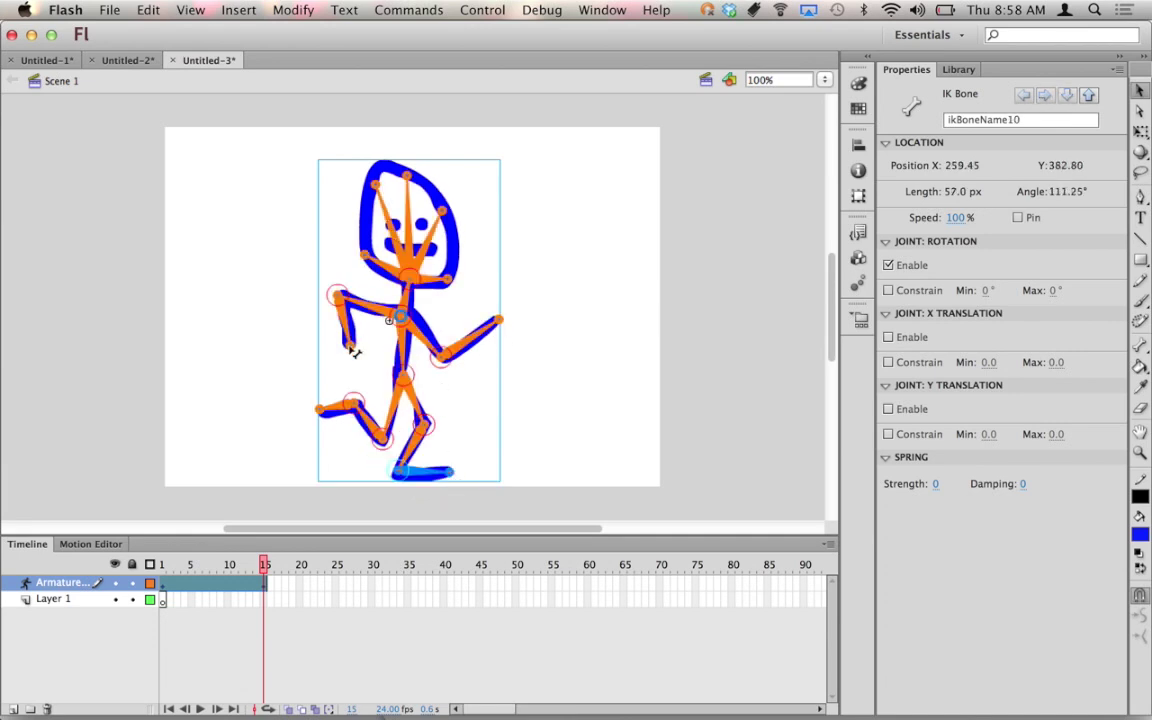
{"action": "left_click_drag", "start_coordinate": [320, 318], "coordinate": [376, 383]}
{"action": "left_click_drag", "start_coordinate": [498, 330], "coordinate": [478, 358]}
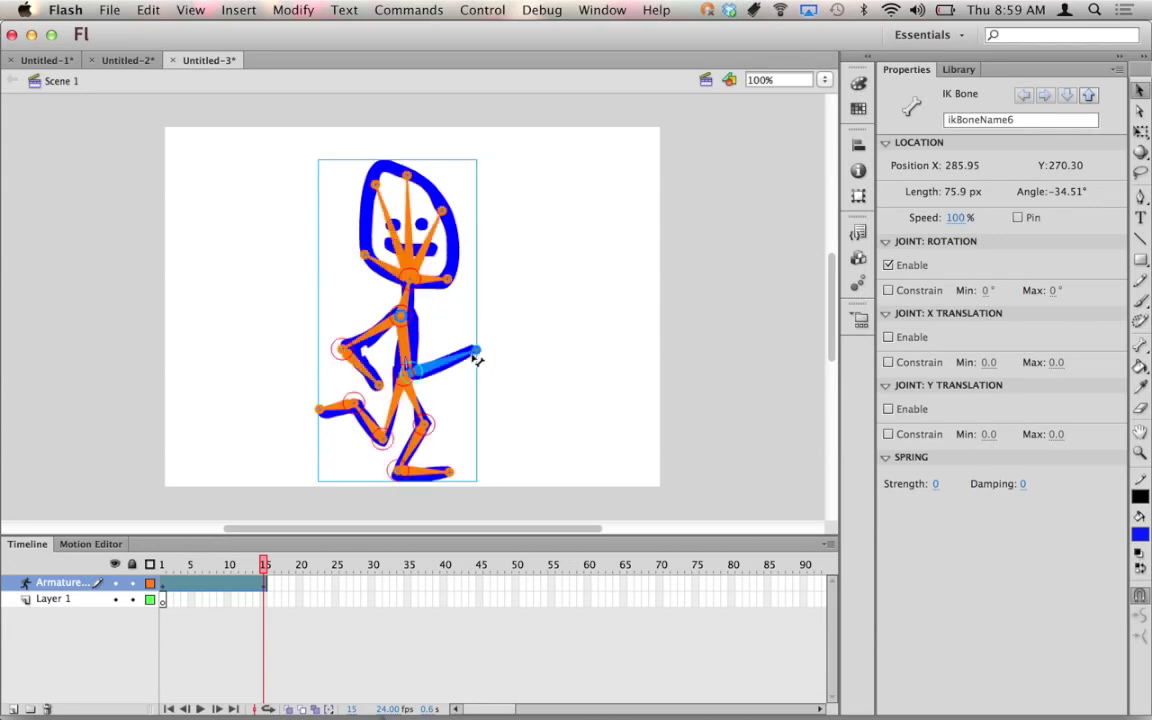
{"action": "left_click", "coordinate": [449, 217]}
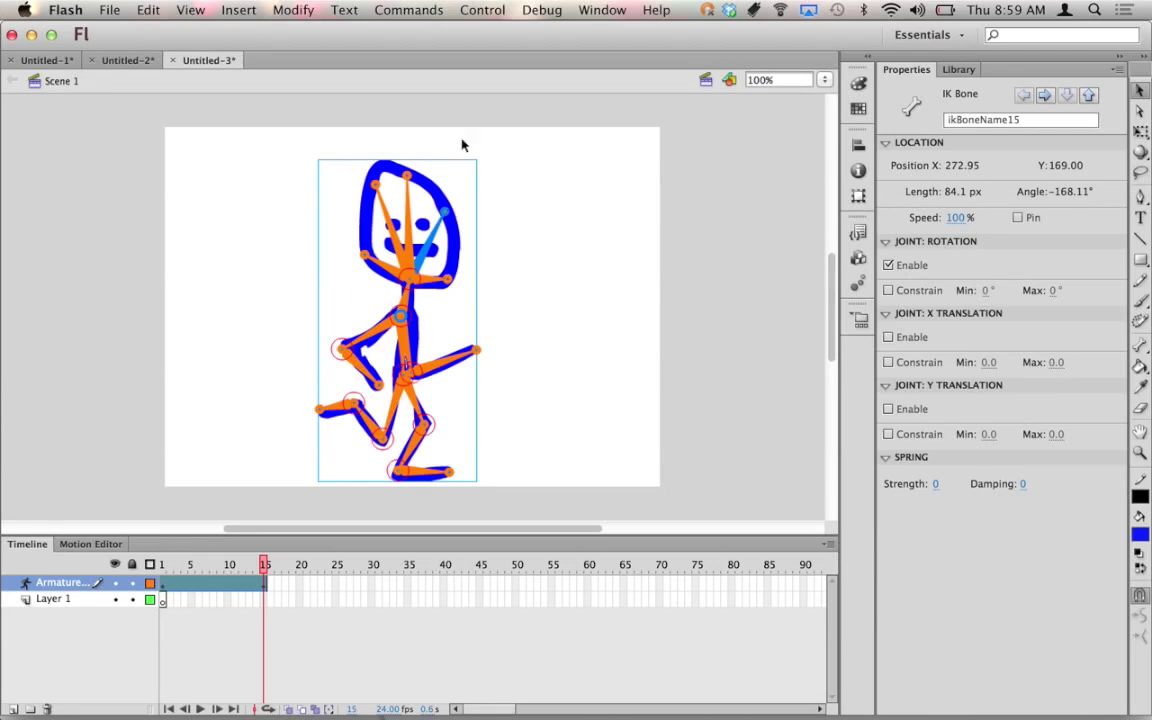
- Insert a pose at frame 30, dismiss the battery alert, and move both legs and both arms into the next stride
{"action": "right_click", "coordinate": [370, 592]}
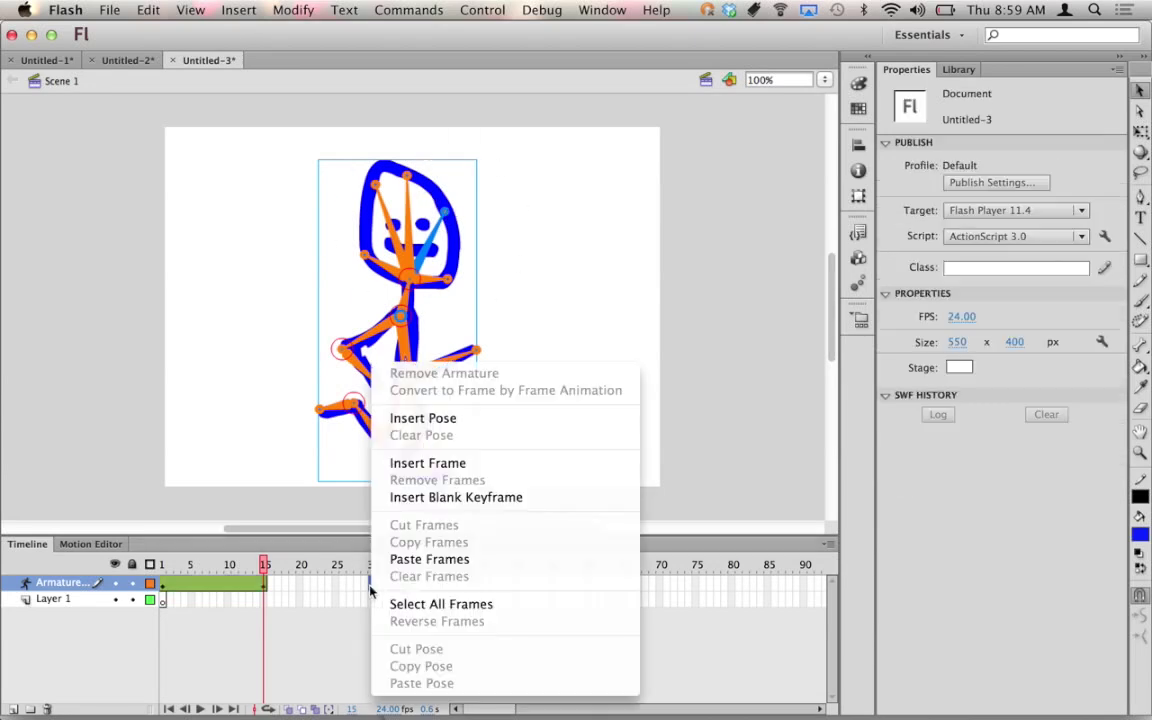
{"action": "left_click", "coordinate": [445, 420]}
{"action": "left_click", "coordinate": [388, 440]}
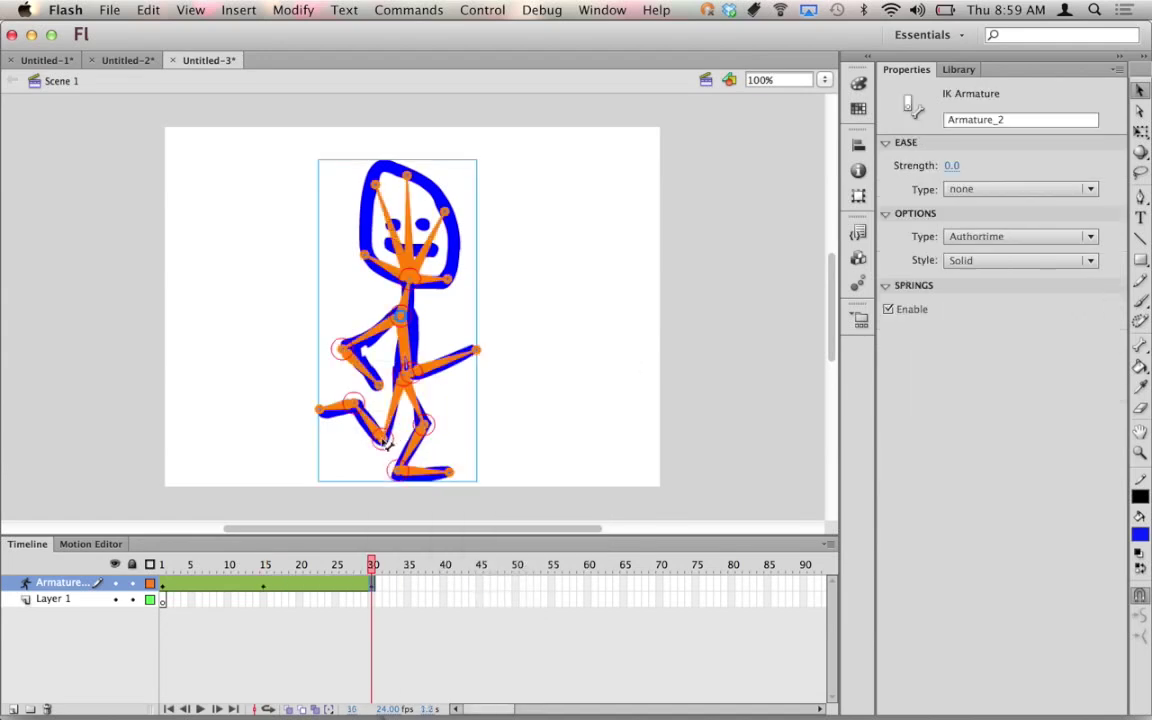
{"action": "left_click_drag", "start_coordinate": [388, 440], "coordinate": [476, 468]}
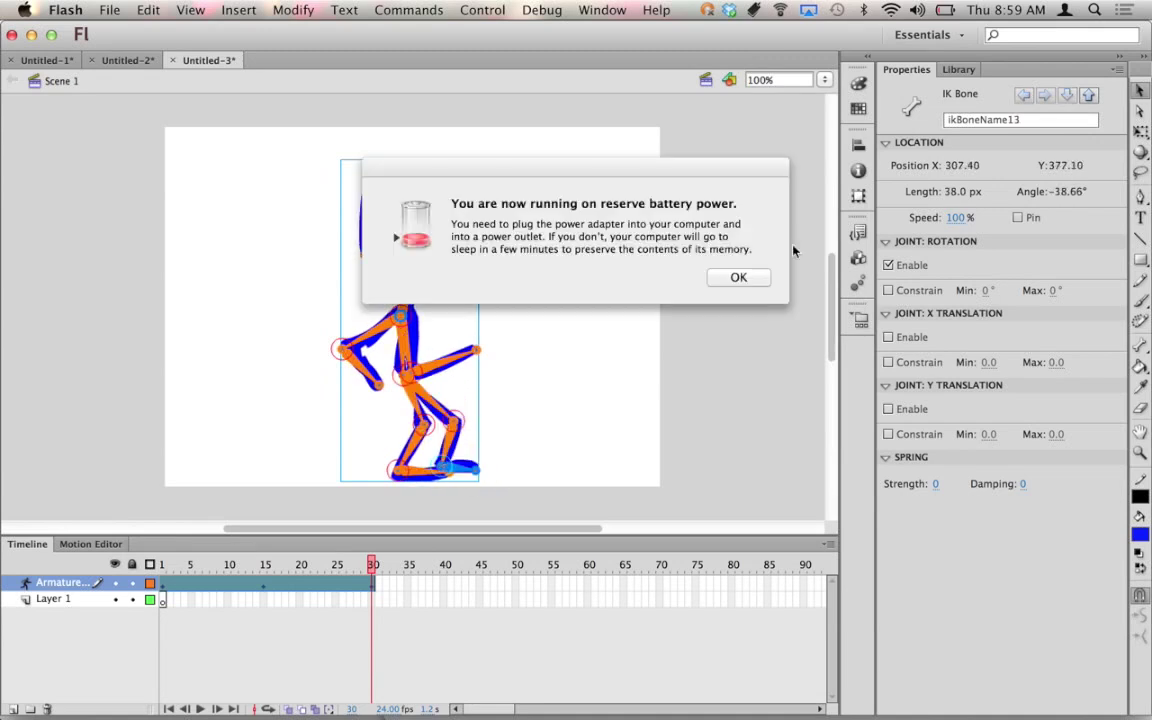
{"action": "left_click", "coordinate": [753, 281]}
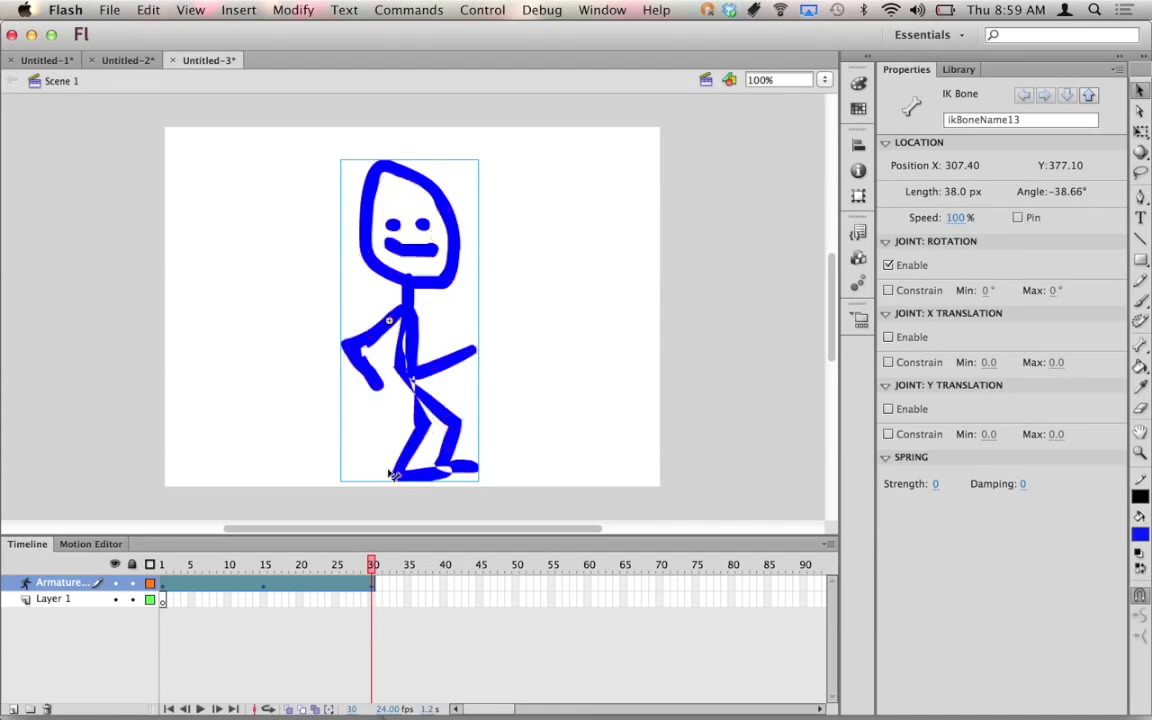
{"action": "left_click_drag", "start_coordinate": [392, 474], "coordinate": [338, 455]}
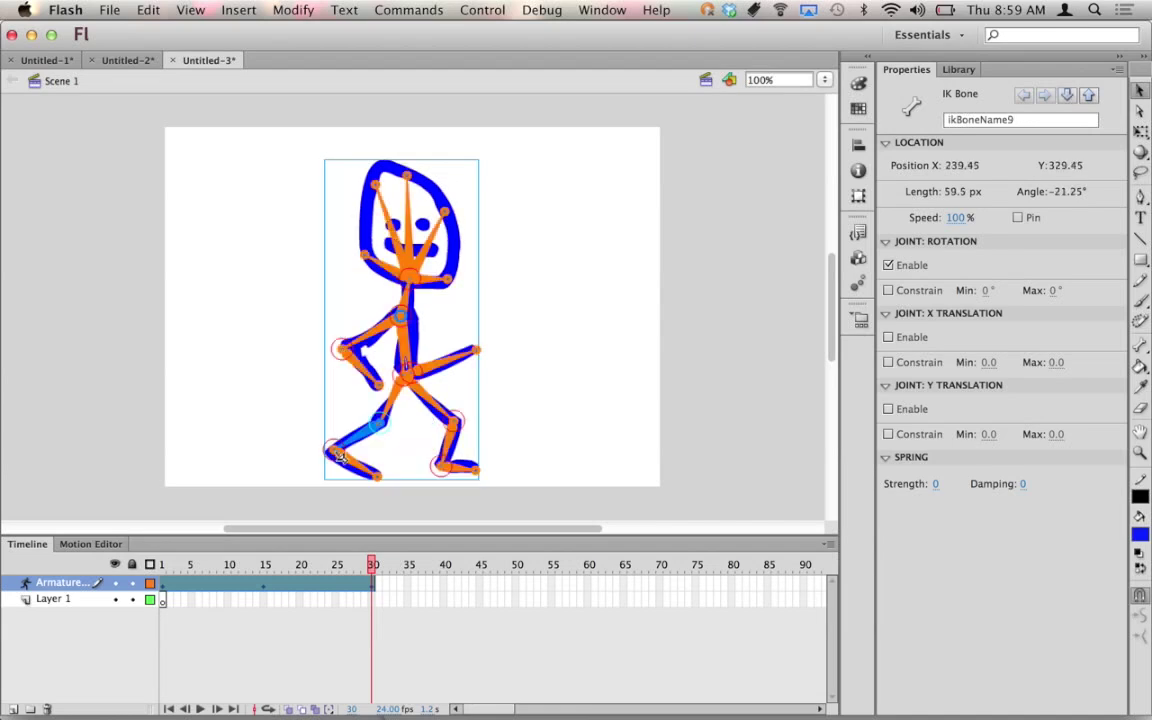
{"action": "left_click_drag", "start_coordinate": [383, 390], "coordinate": [501, 293]}
{"action": "left_click_drag", "start_coordinate": [422, 380], "coordinate": [366, 390]}
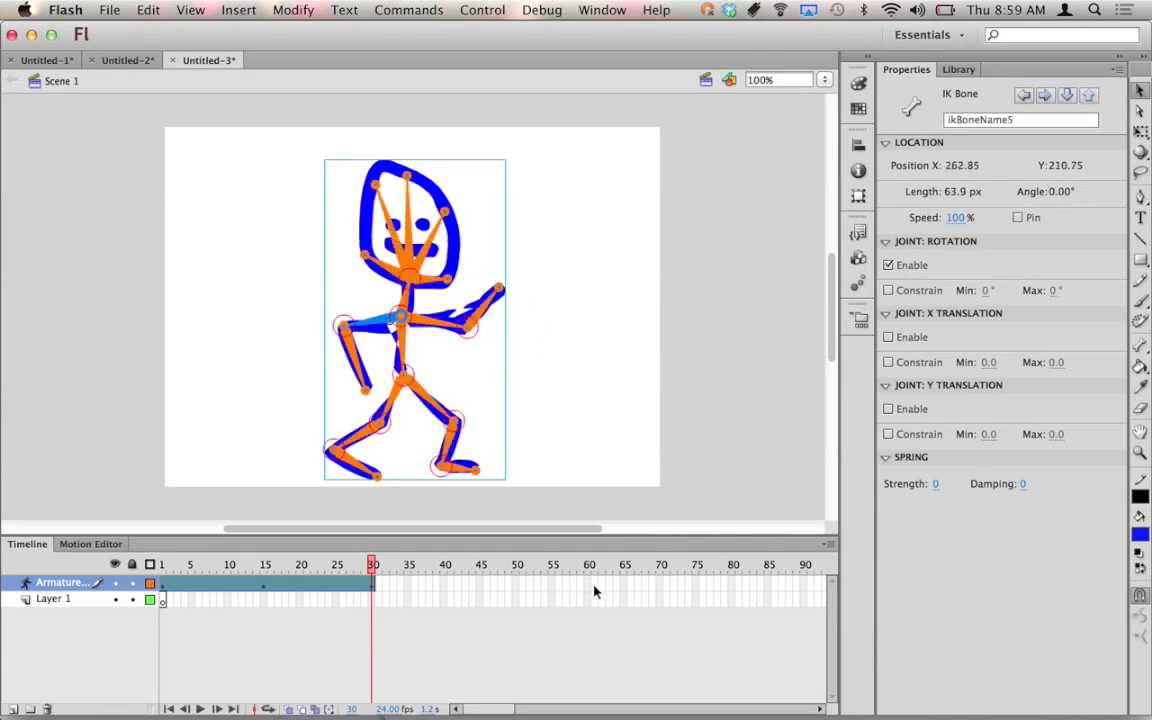
- Insert a pose at frame 45 on the Armature layer and spread the legs into a wide stride
{"action": "right_click", "coordinate": [479, 589]}
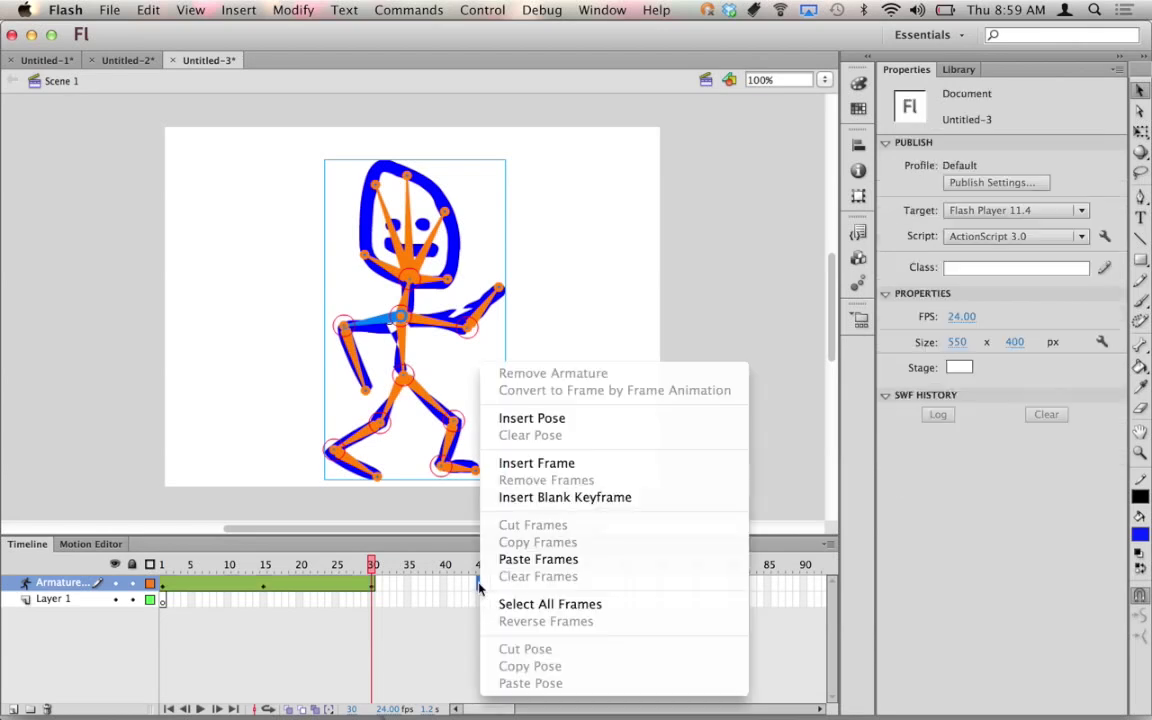
{"action": "left_click", "coordinate": [520, 420]}
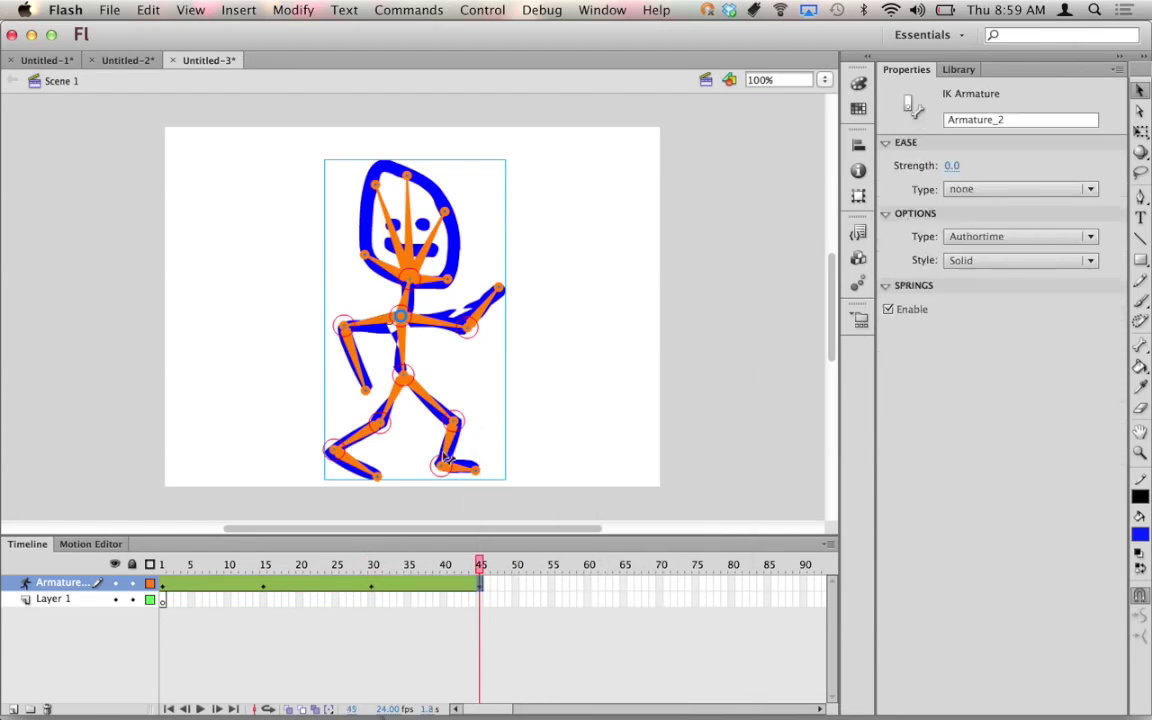
{"action": "left_click_drag", "start_coordinate": [447, 470], "coordinate": [267, 378]}
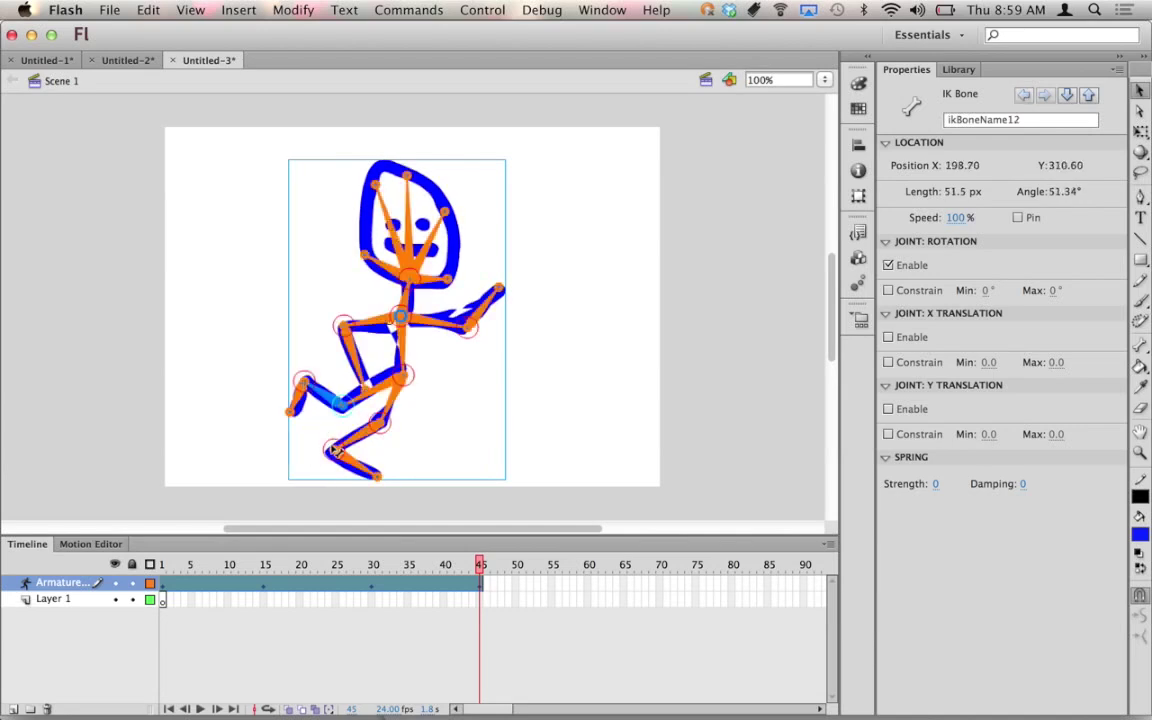
{"action": "left_click_drag", "start_coordinate": [304, 408], "coordinate": [503, 479]}
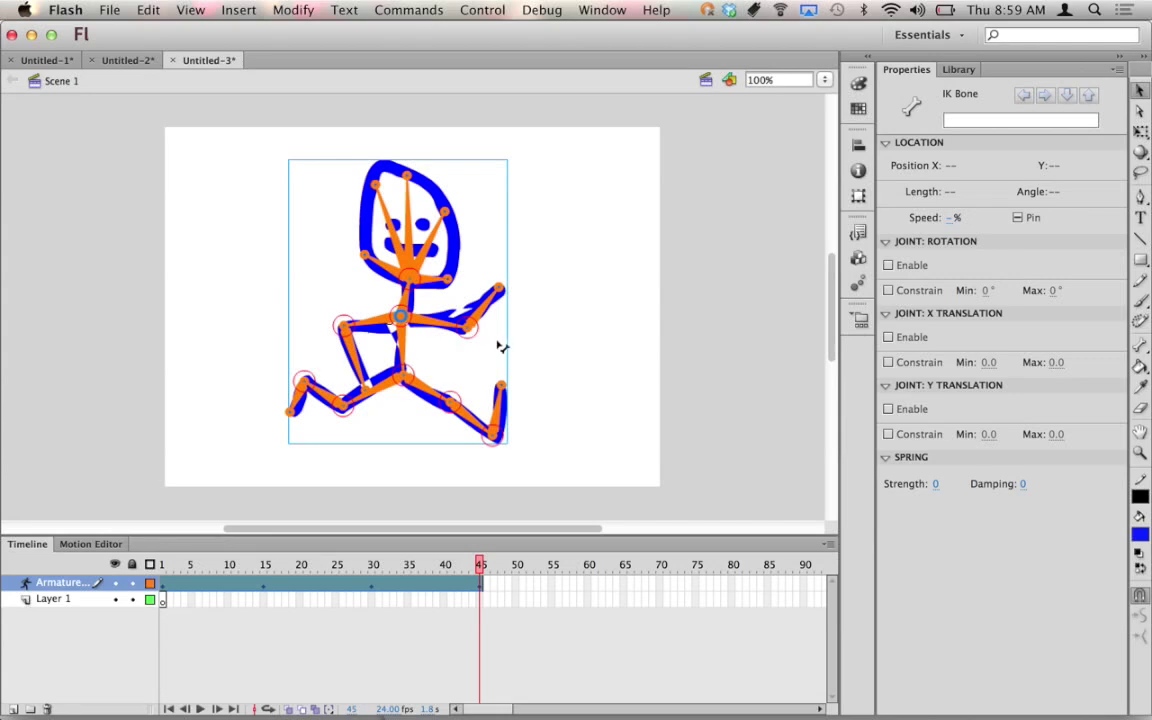
- Swing both arms outward and raise the left arm up and to the left
{"action": "left_click", "coordinate": [380, 330]}
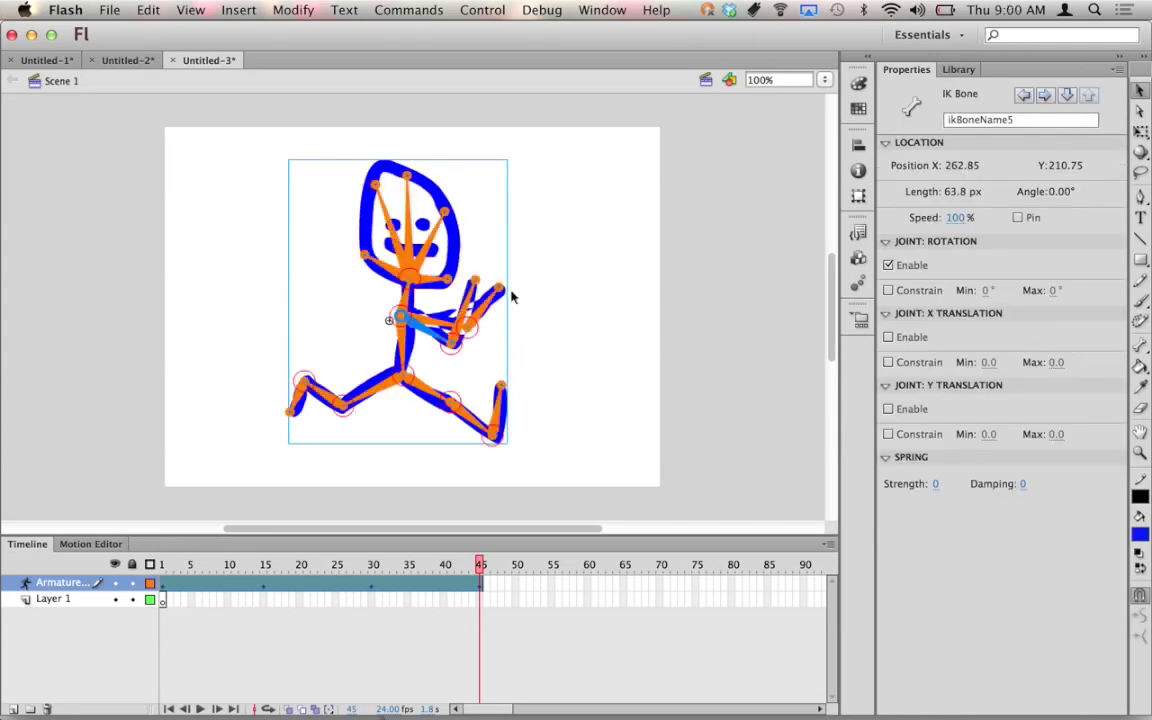
{"action": "mouse_move", "coordinate": [500, 292]}
{"action": "left_mouse_down"}
{"action": "mouse_move", "coordinate": [470, 242]}
{"action": "mouse_move", "coordinate": [532, 273]}
{"action": "mouse_move", "coordinate": [512, 272]}
{"action": "left_mouse_up"}
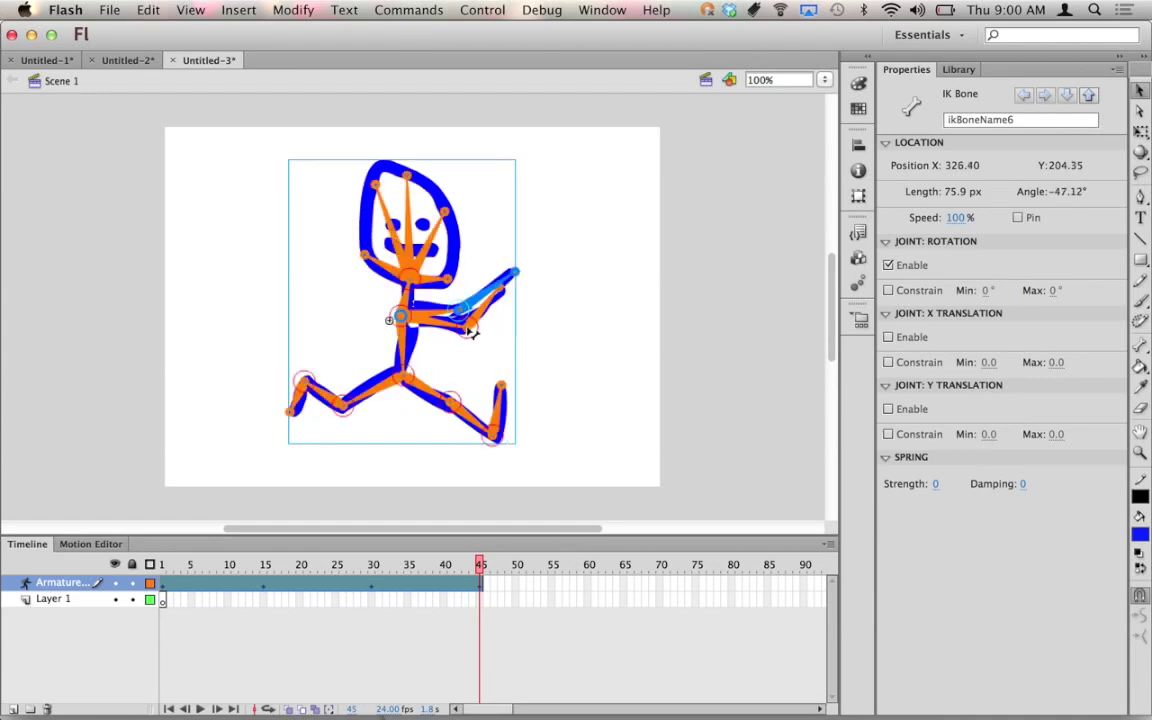
{"action": "left_click_drag", "start_coordinate": [472, 333], "coordinate": [313, 303]}
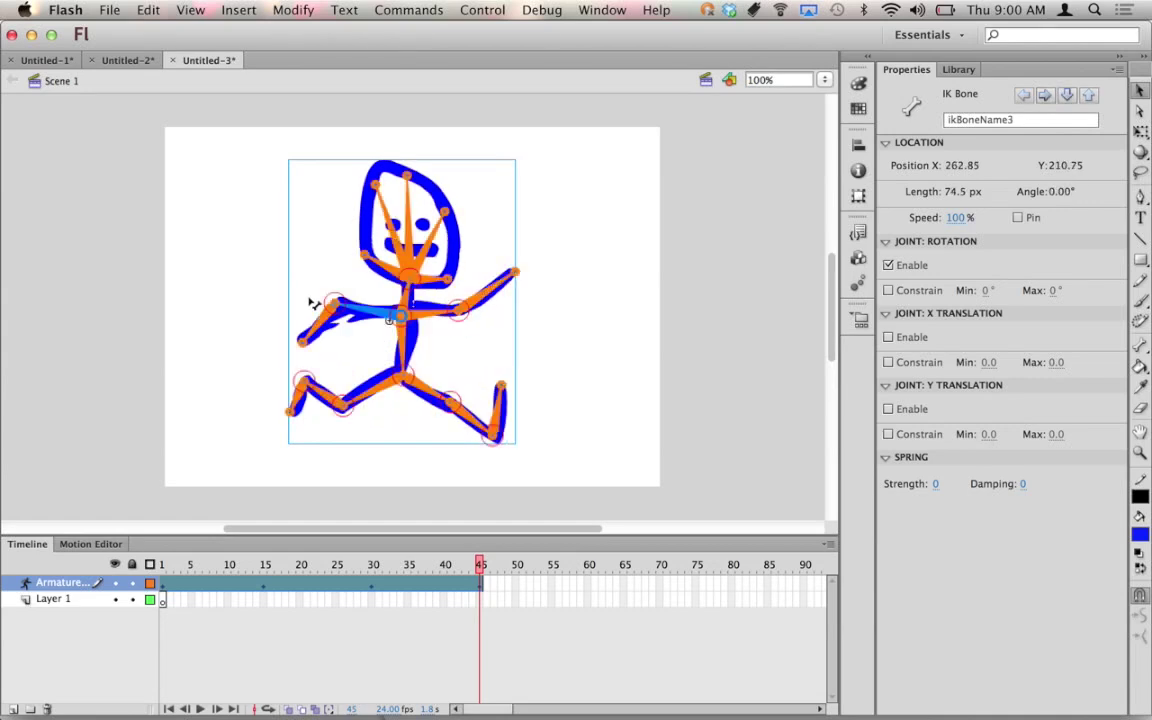
{"action": "left_click", "coordinate": [309, 343]}
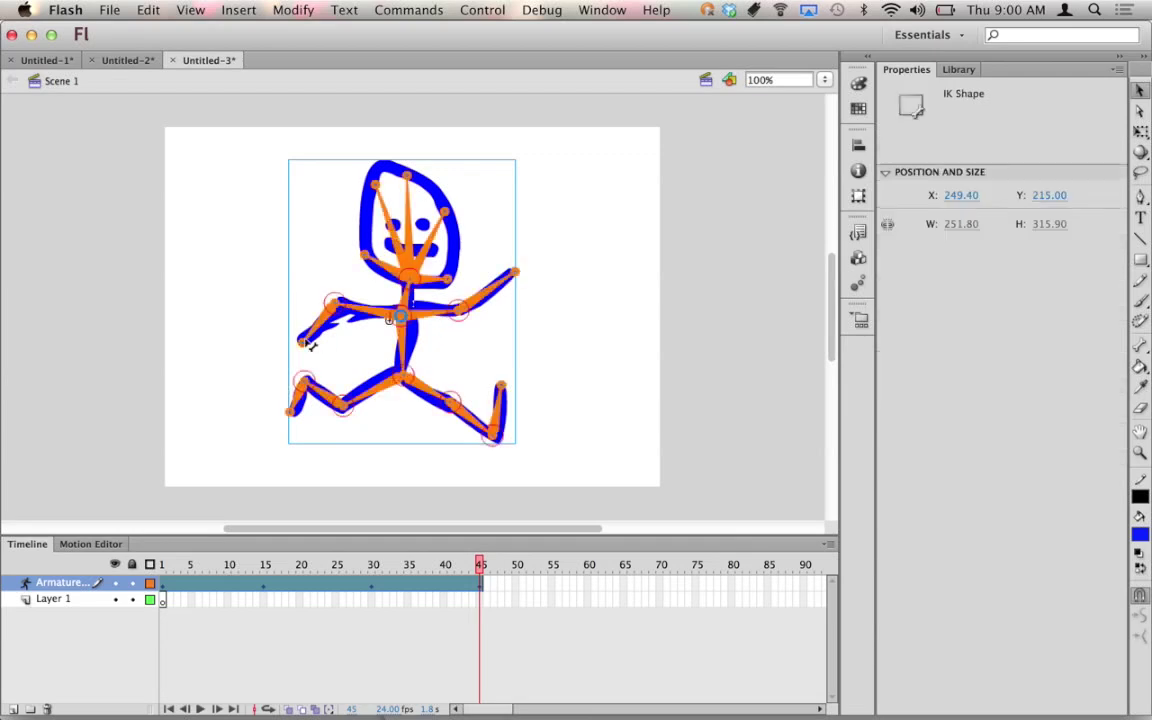
{"action": "left_click_drag", "start_coordinate": [309, 343], "coordinate": [283, 268]}
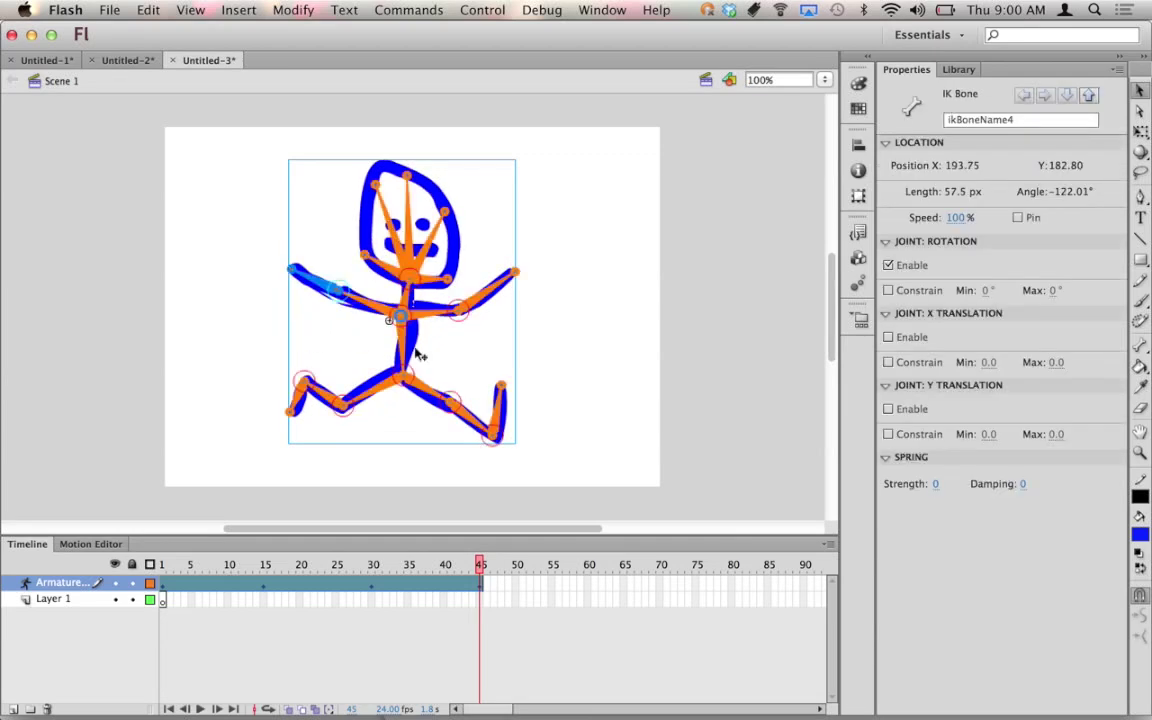
{"action": "left_click", "coordinate": [478, 9]}
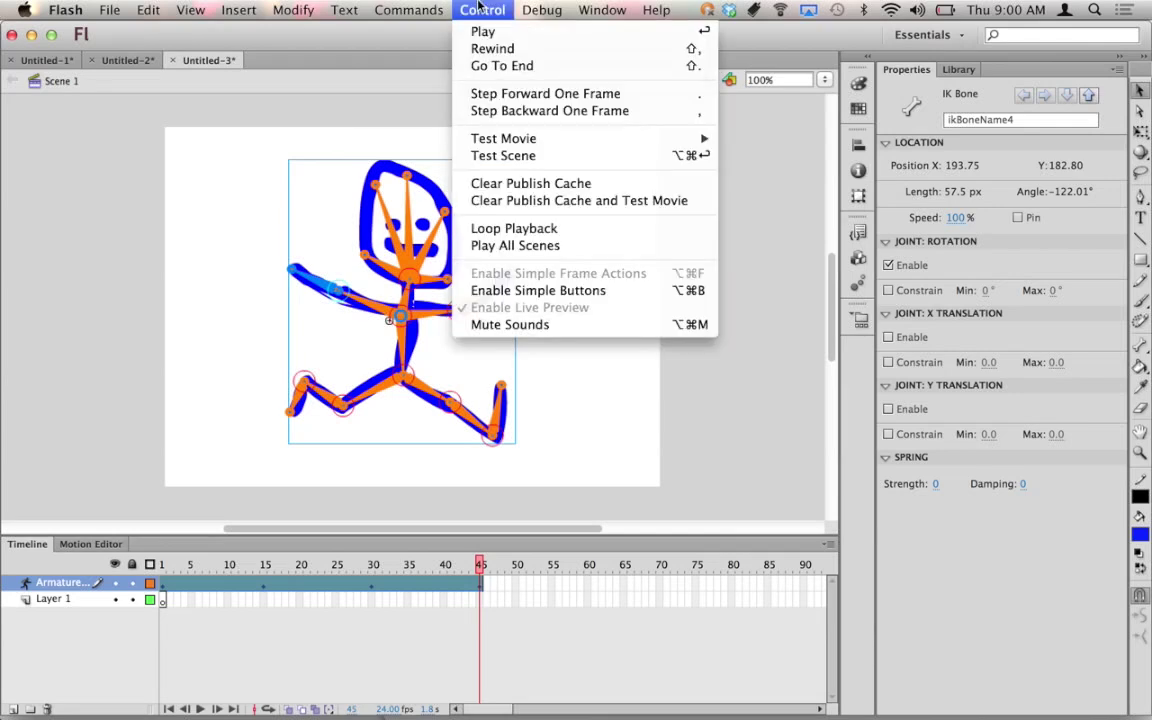
- Run Control > Test Scene to preview the running animation as Untitled-3_Scene 1.swf
{"action": "left_click", "coordinate": [505, 156]}
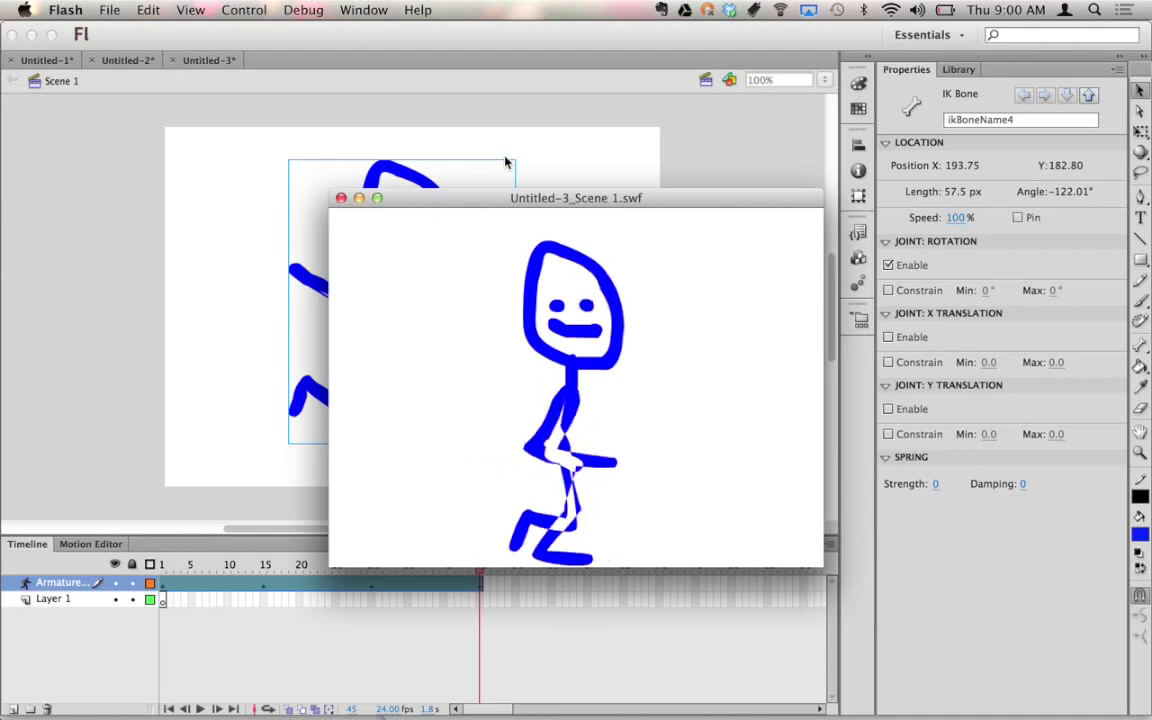